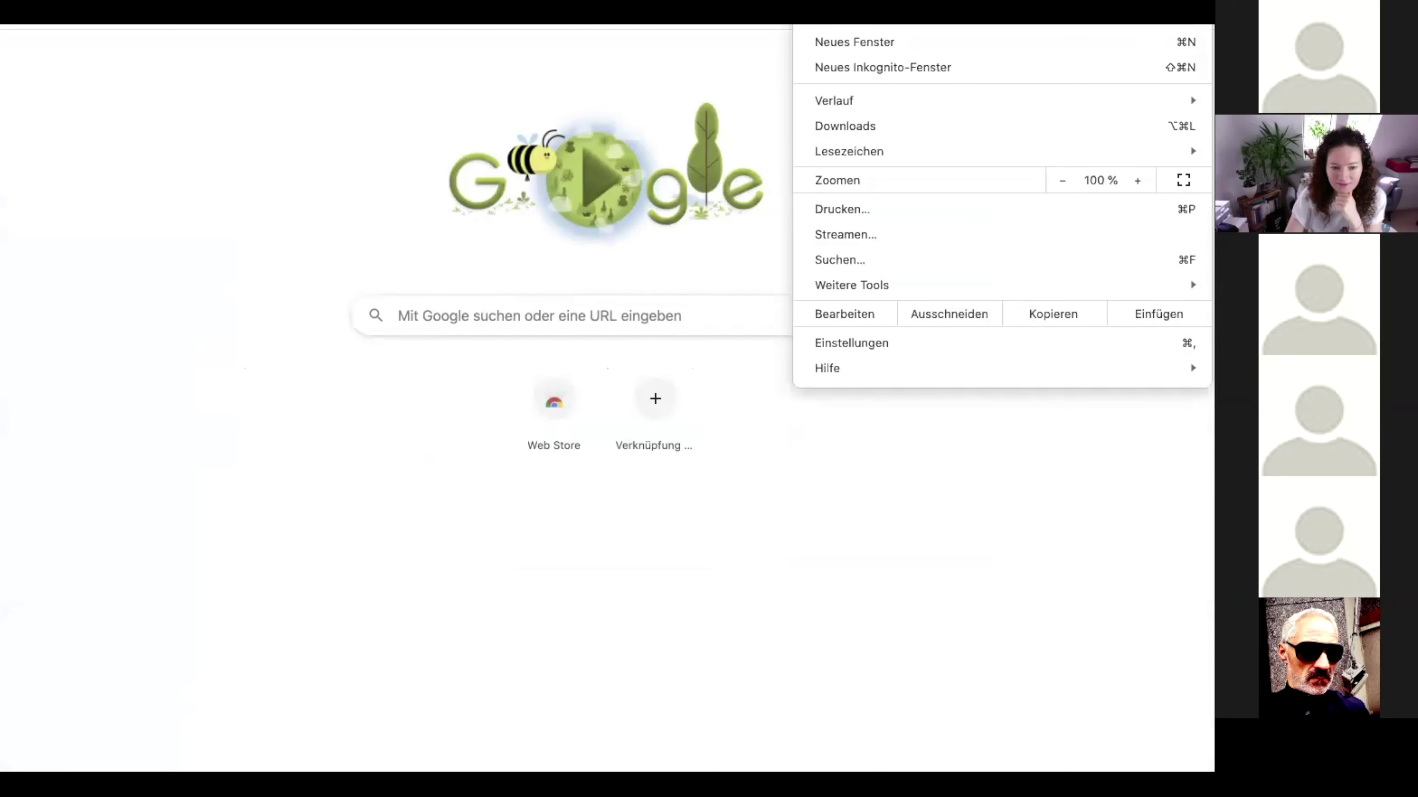
- Open the Facebook ads manager from the saved "Manager FB" bookmark
key(Escape)
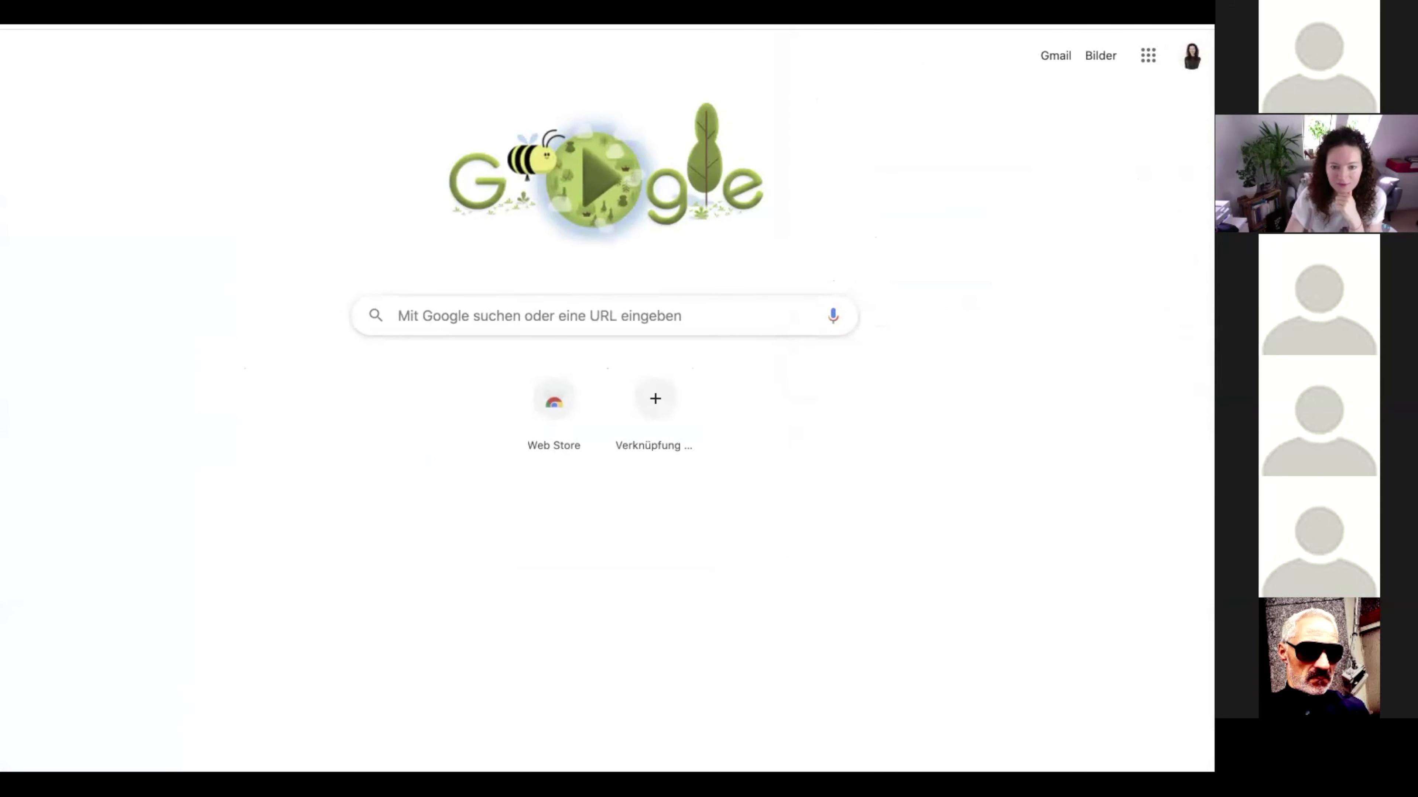
scroll(608, 335, down, 3)
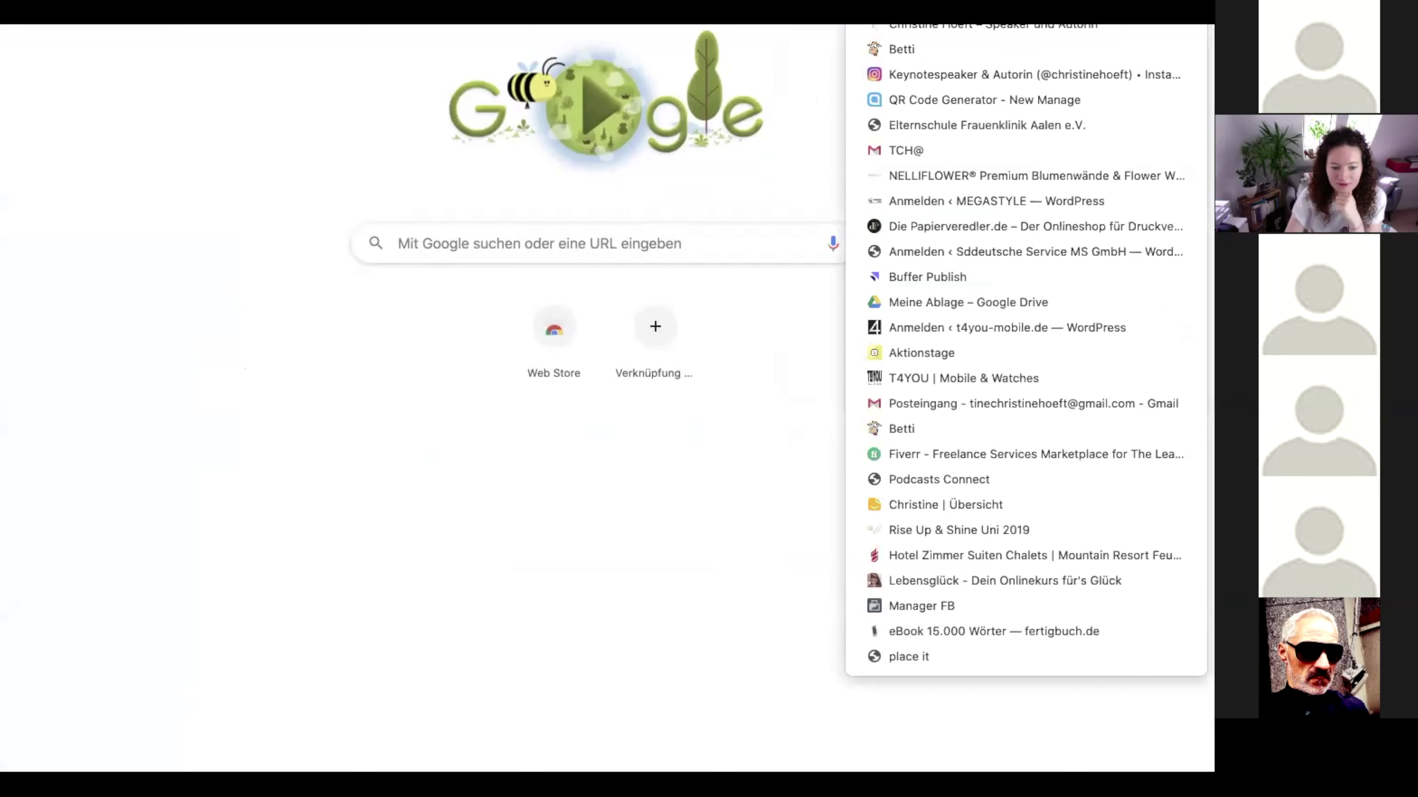
click(971, 601)
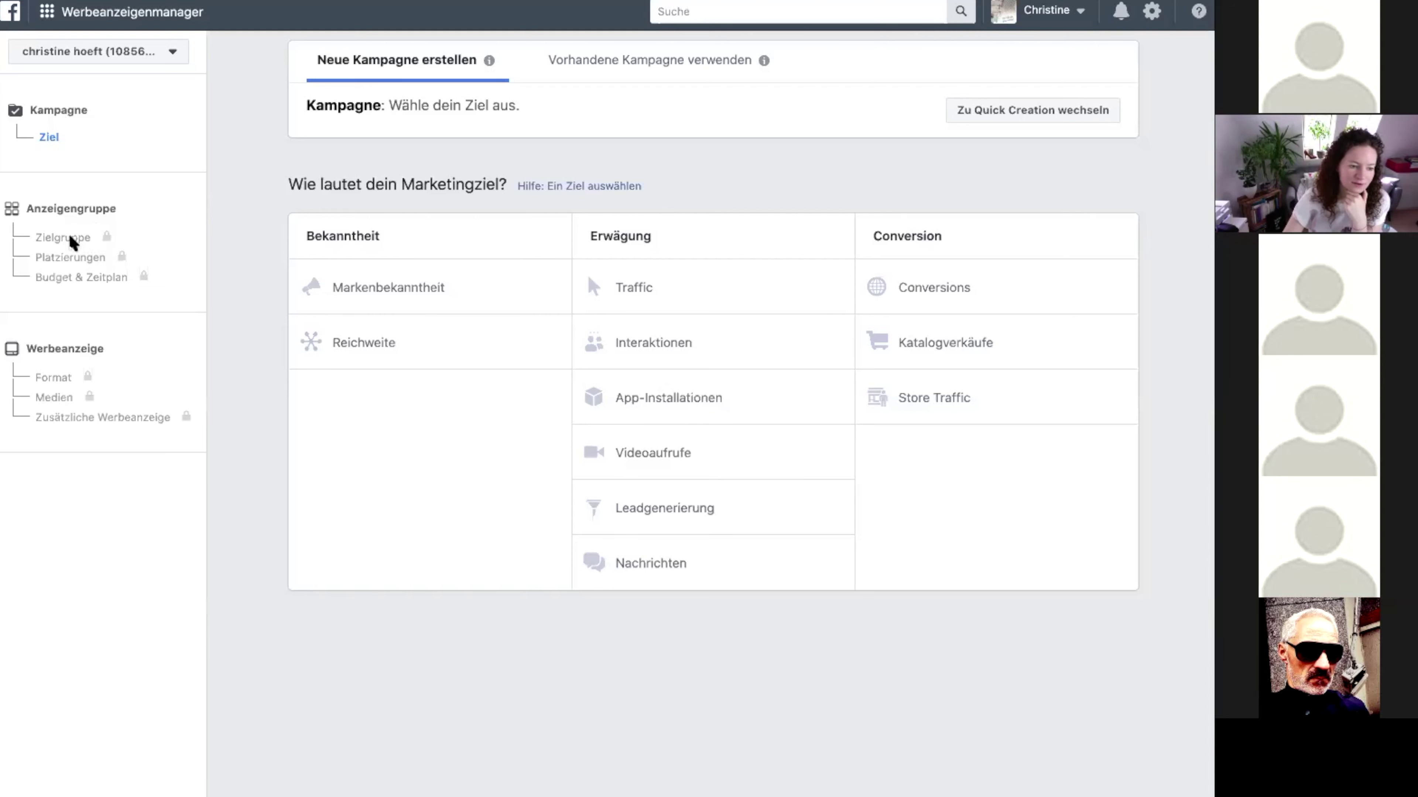
- Choose Traffic as the marketing objective and expand the additional options in the ad group's Zielgruppe section
click(706, 280)
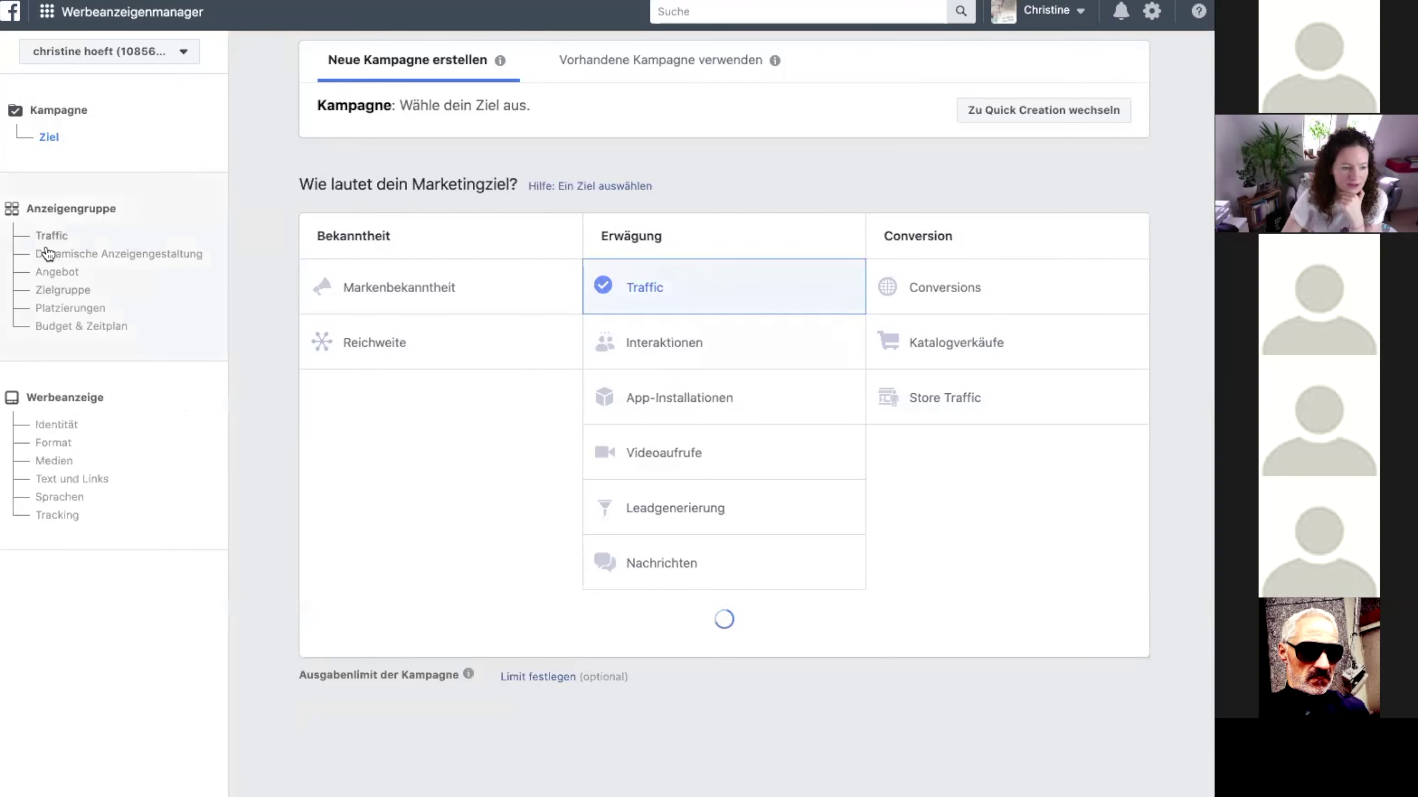
click(61, 291)
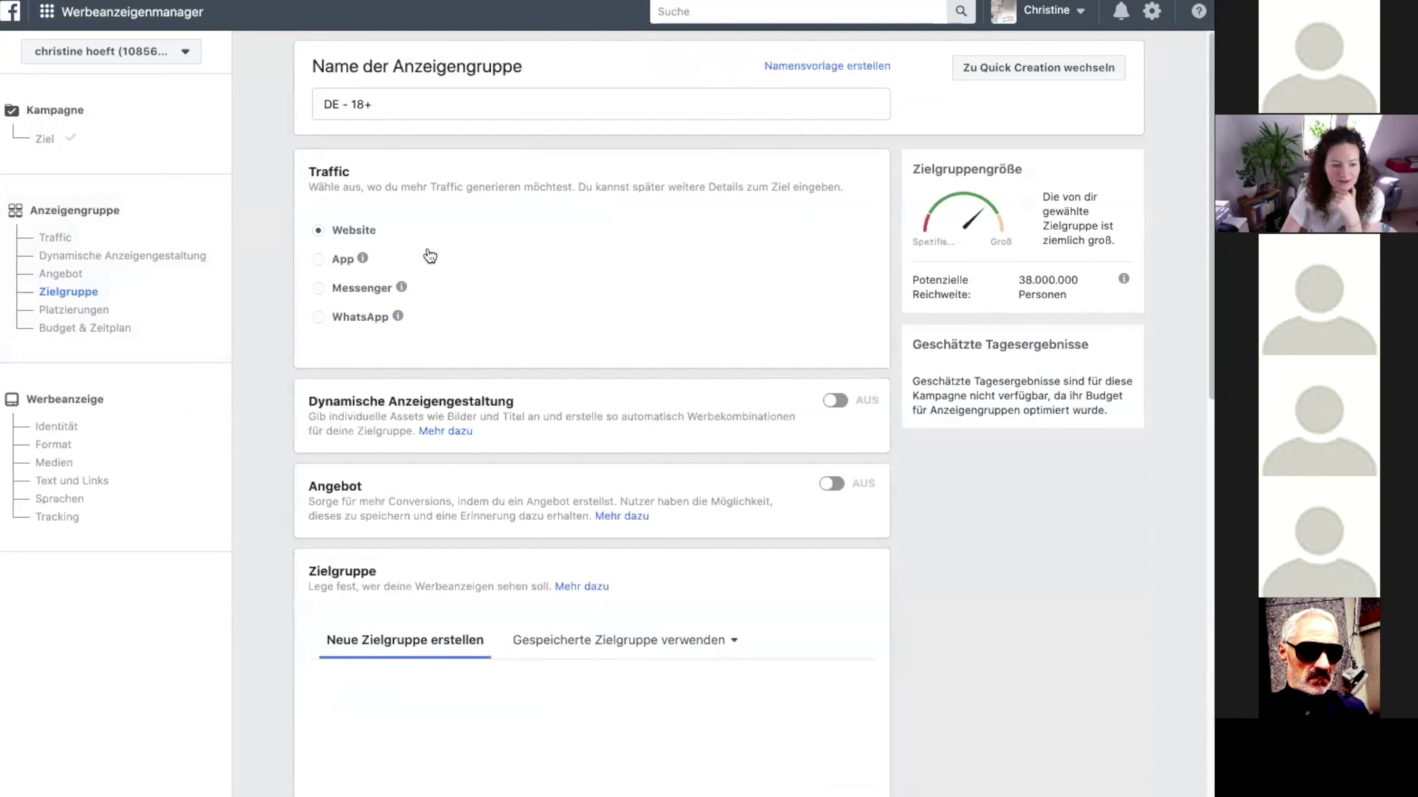
scroll(623, 341, down, 10)
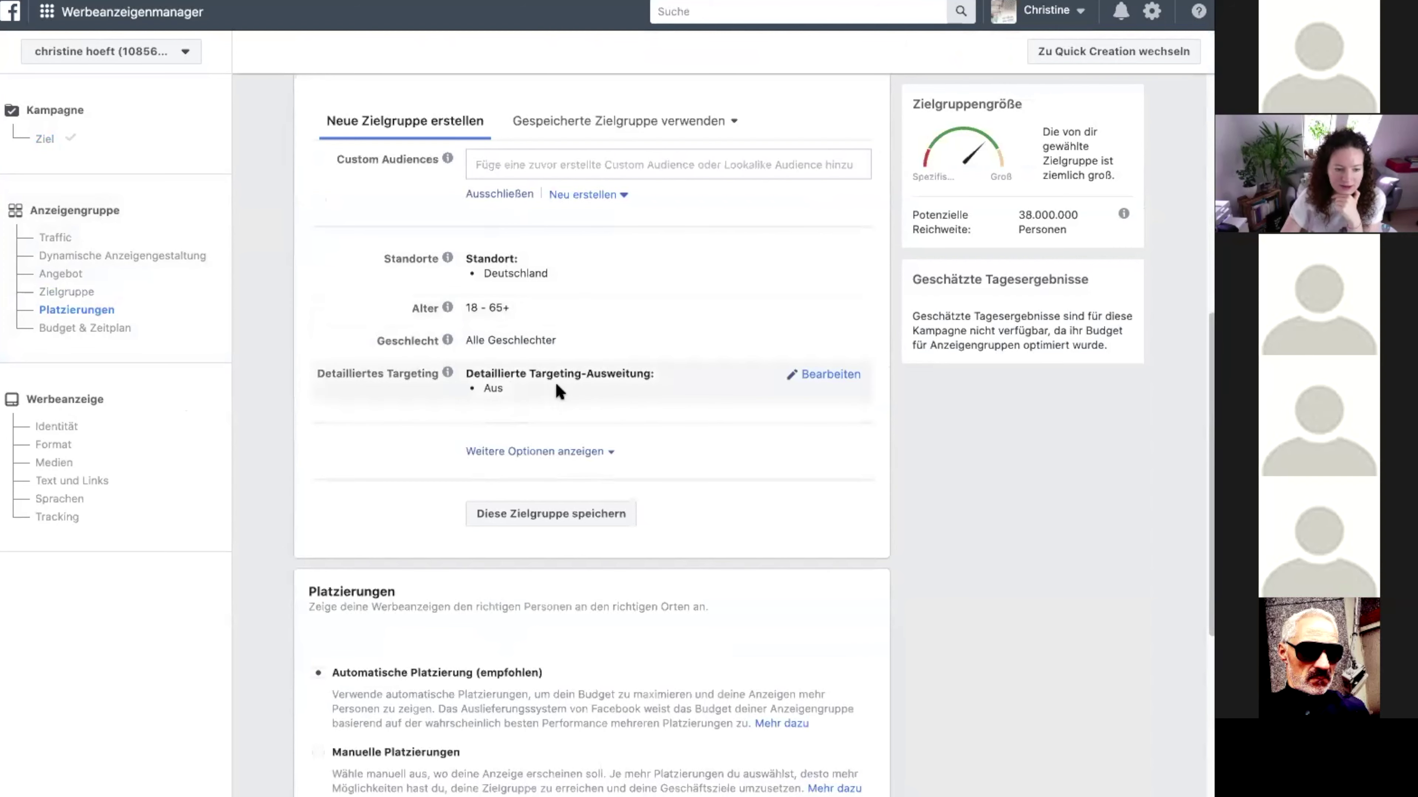
click(574, 456)
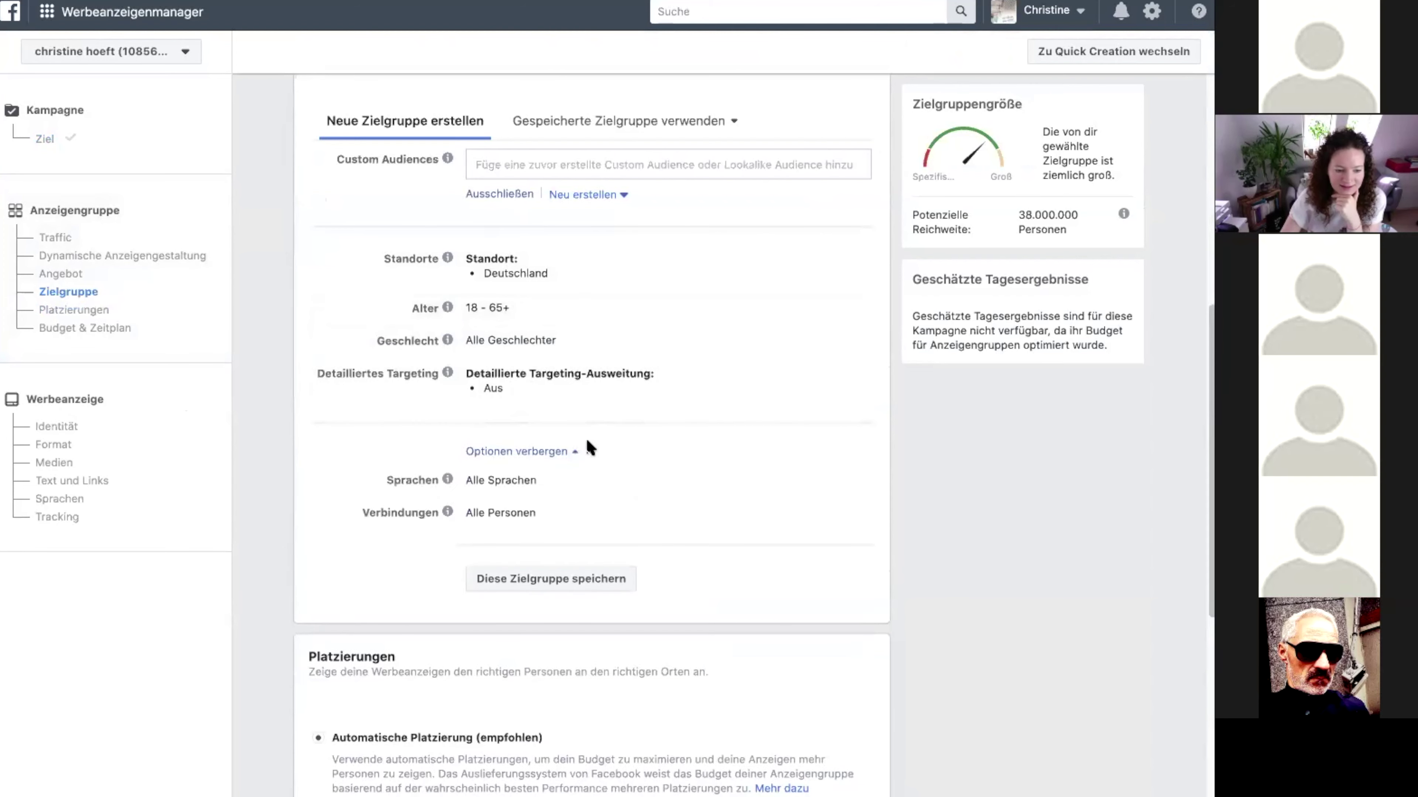
scroll(585, 442, down, 2)
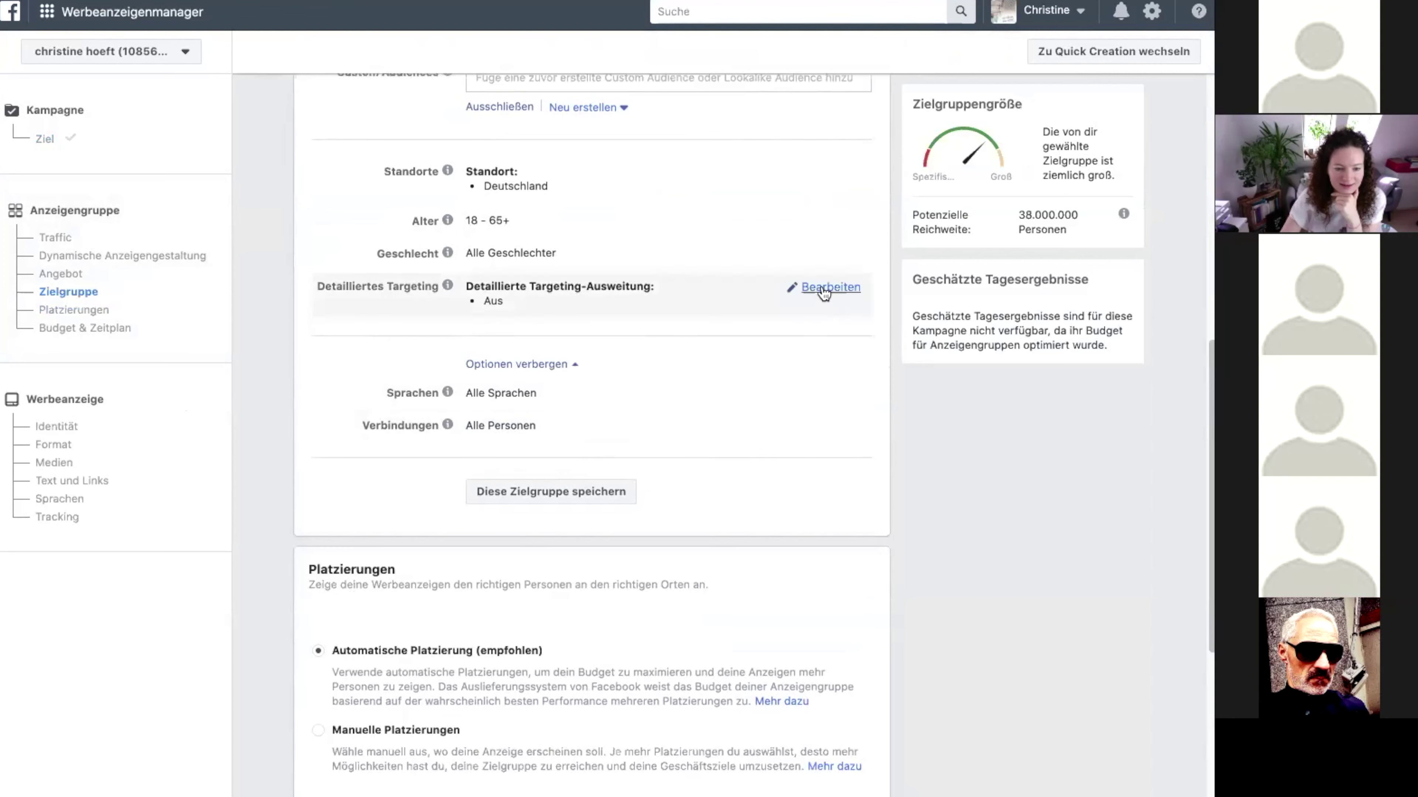
- Edit the detailed targeting of the audience and search its interests for "persönl"
click(824, 288)
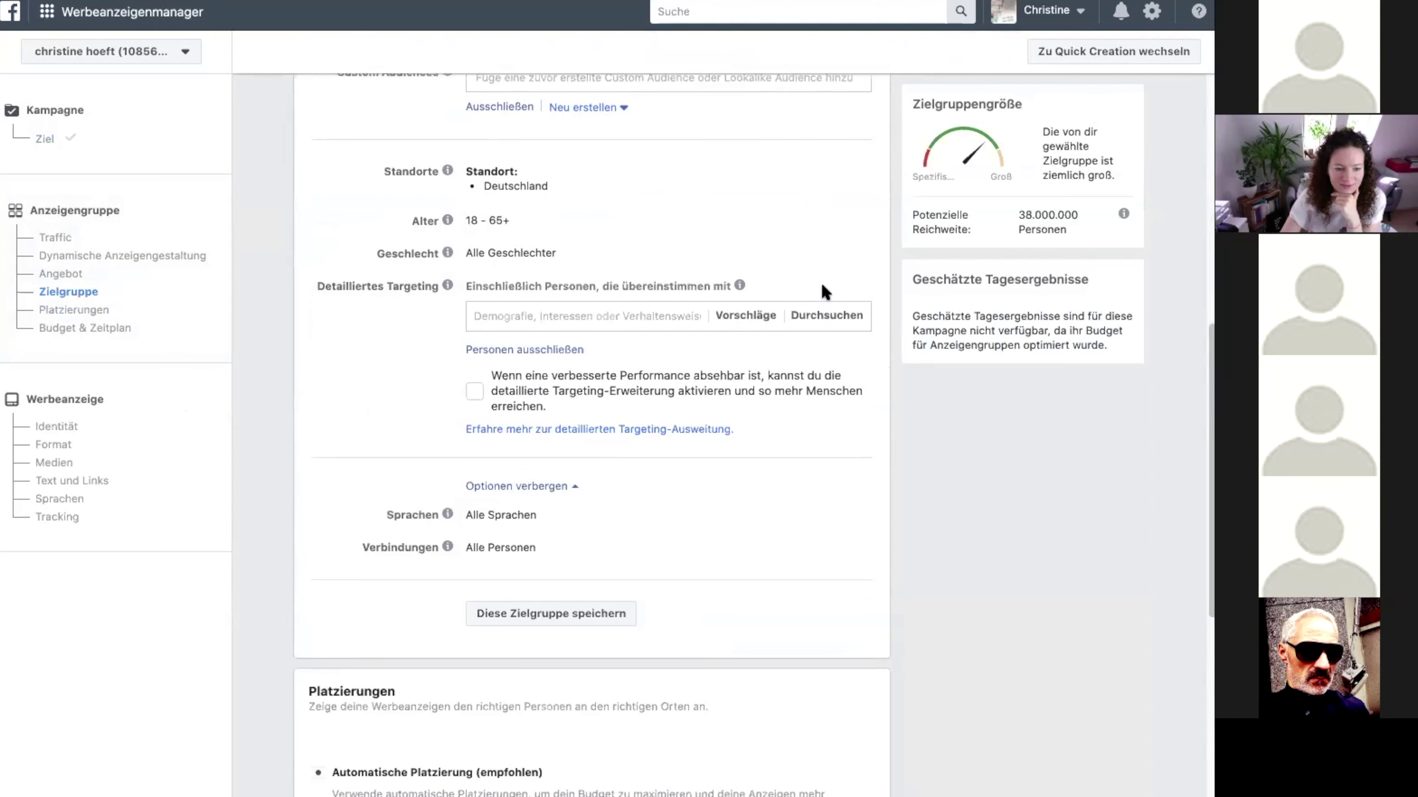
click(652, 315)
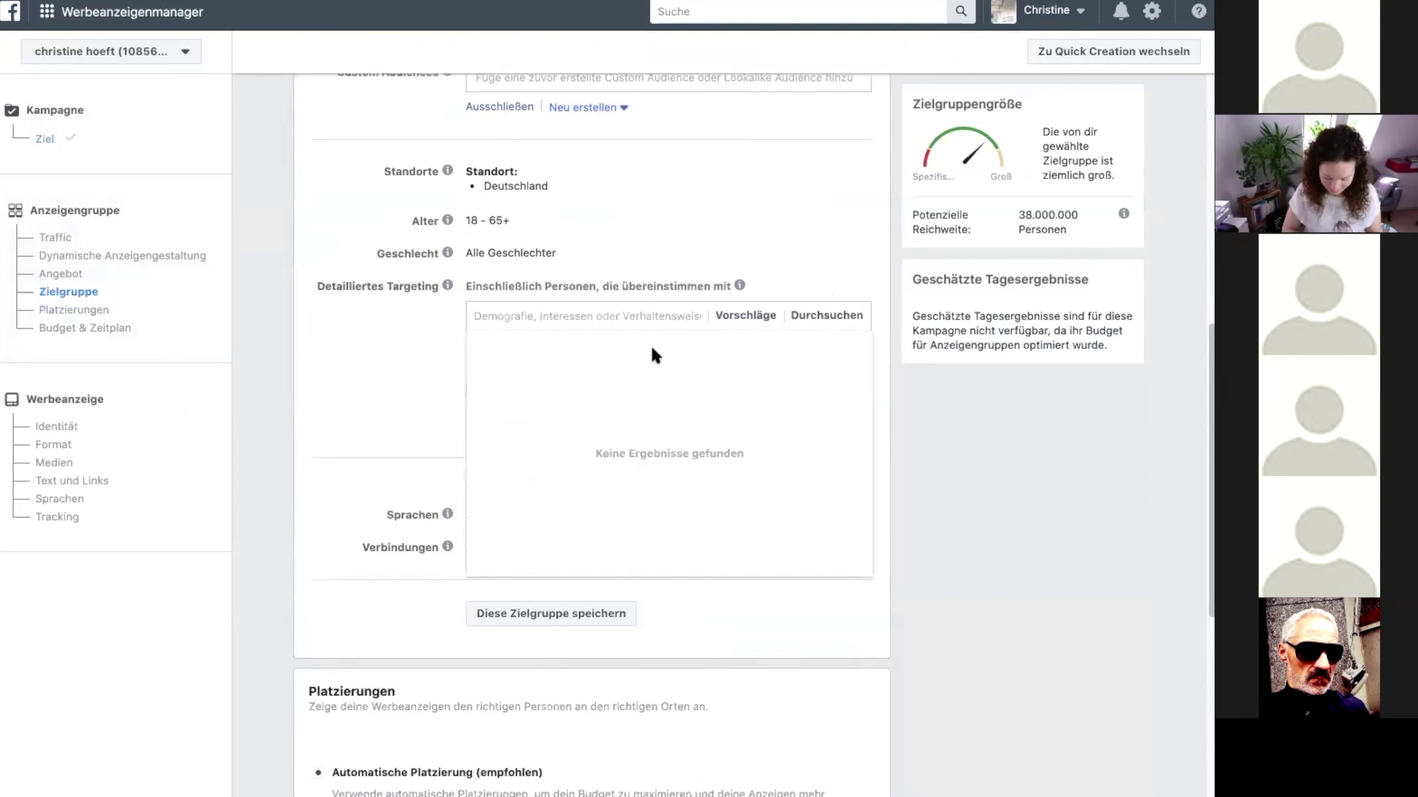
text(persö)
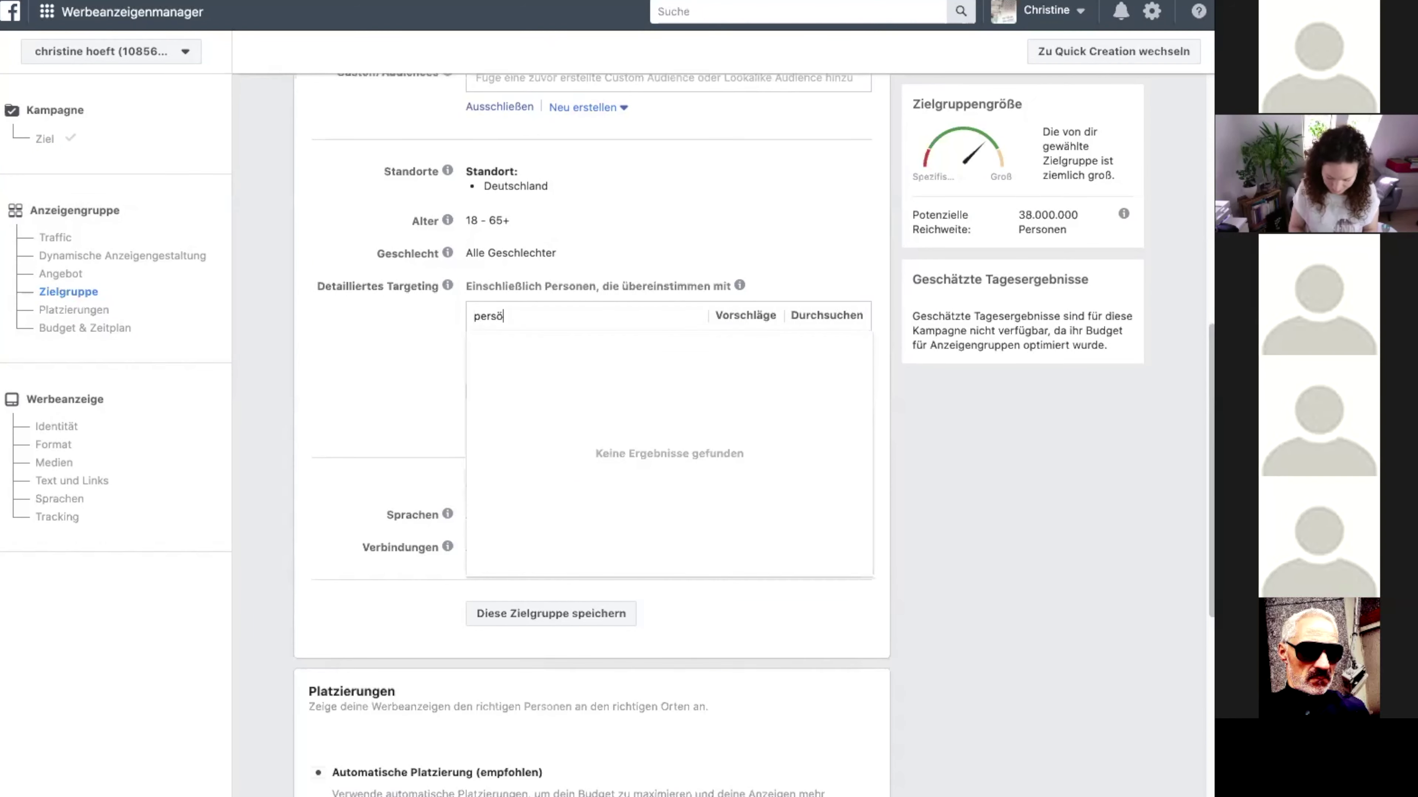
text(nl)
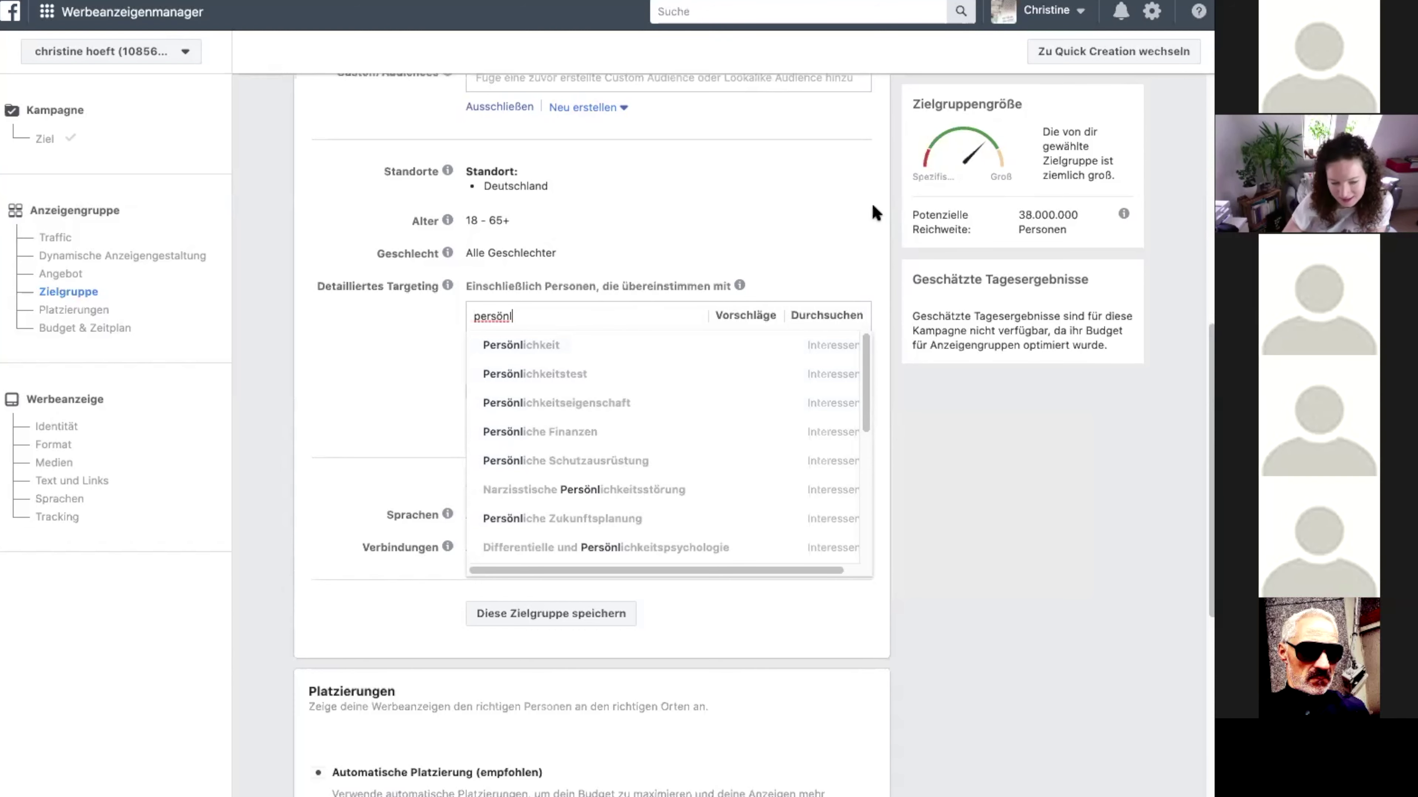
- Leave the campaign draft without saving and open the first listed business in Business Manager
scroll(651, 310, up, 9)
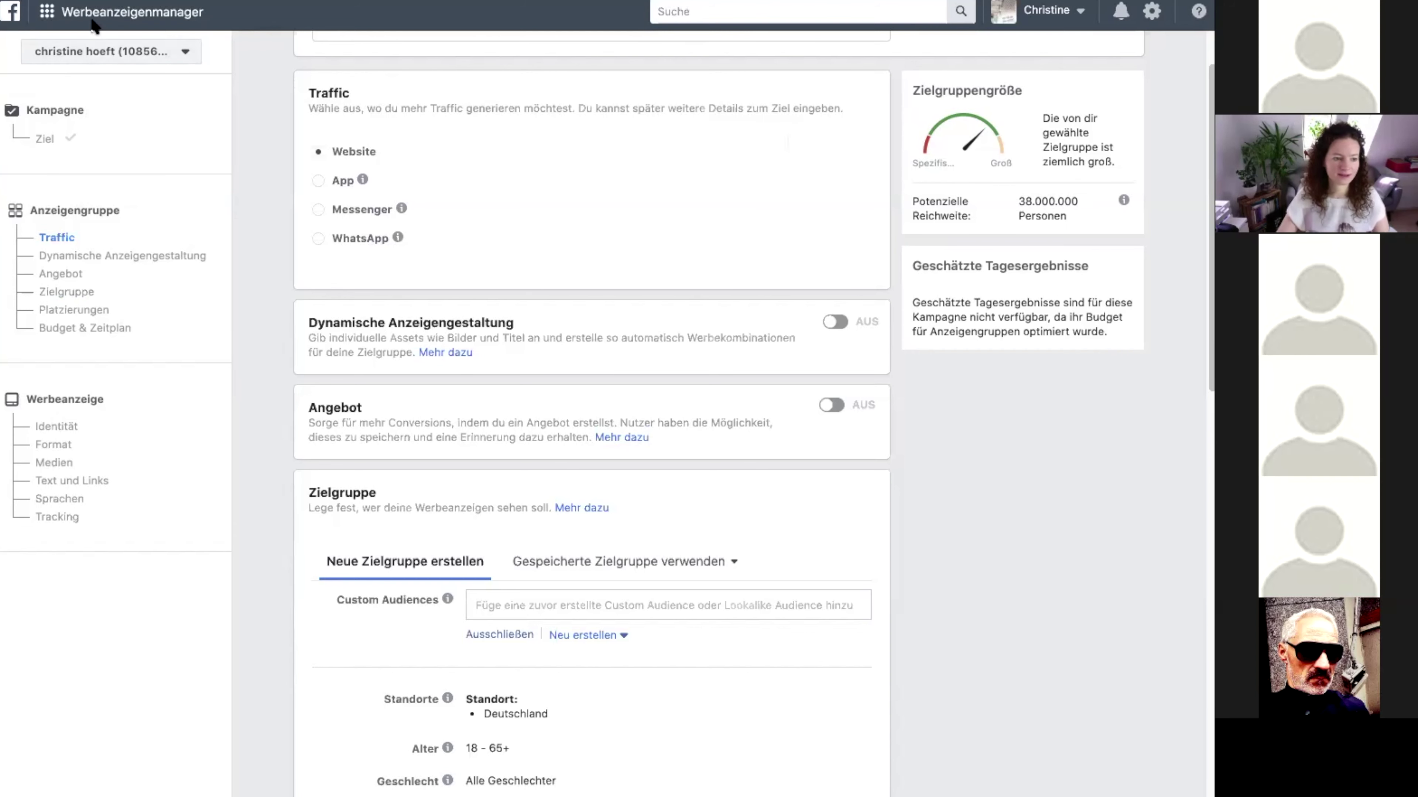
click(5, 20)
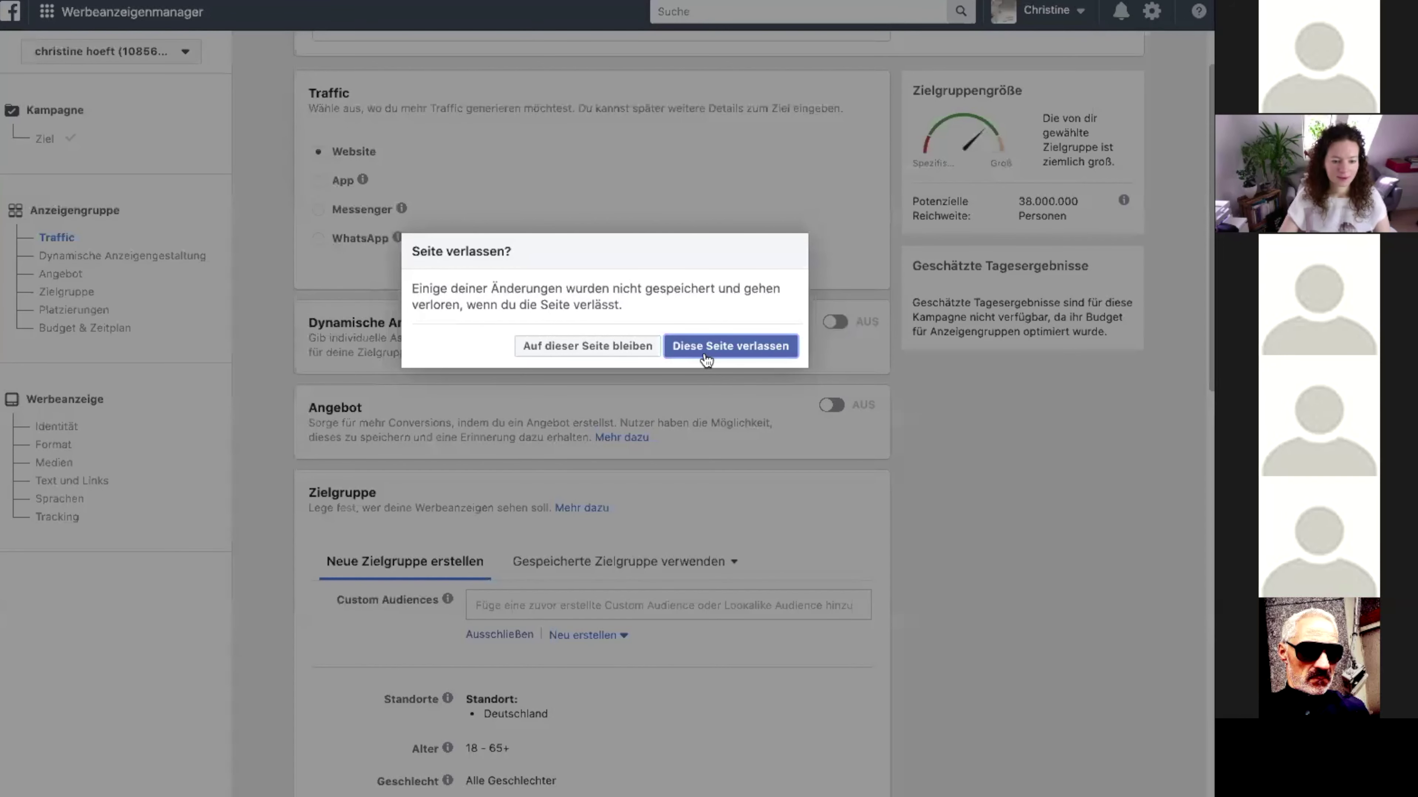
click(727, 345)
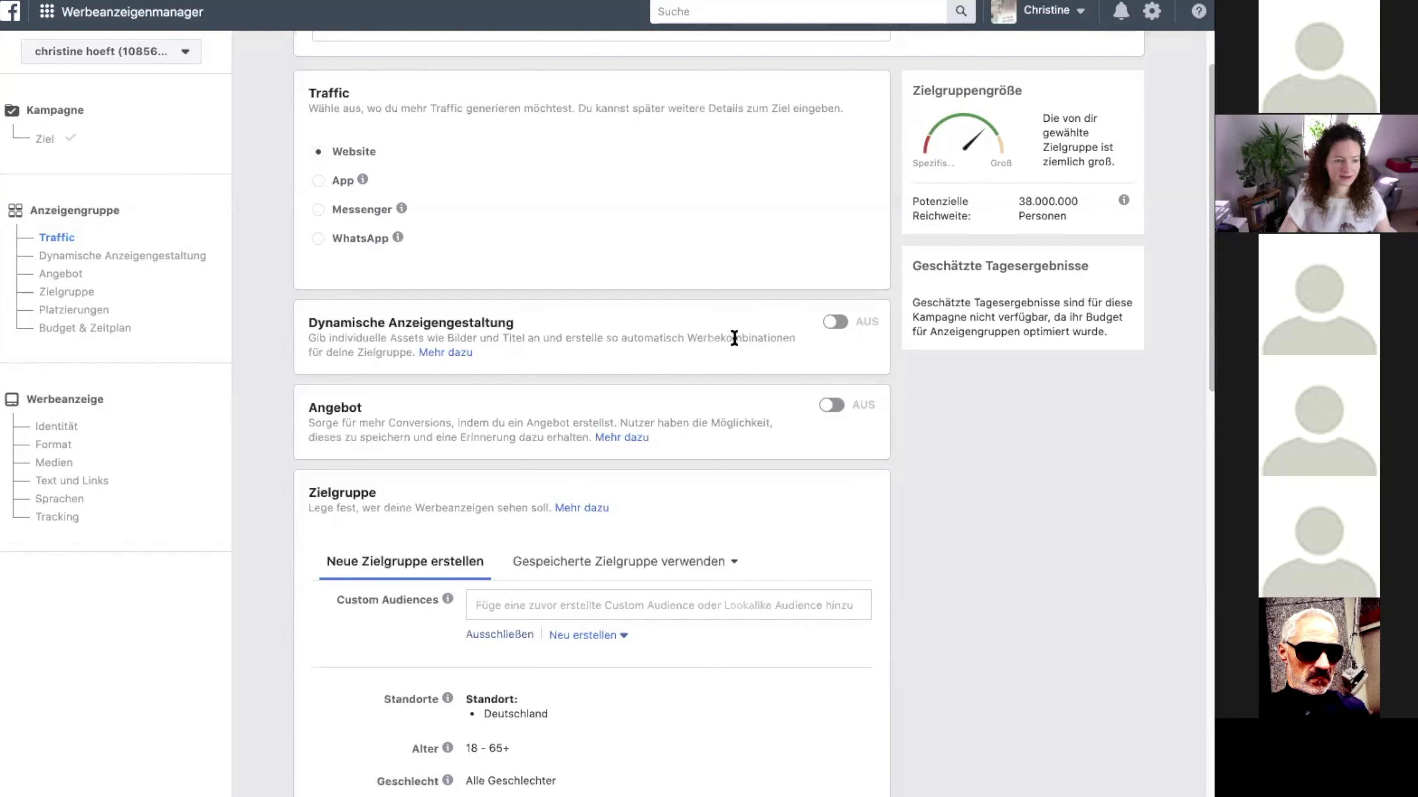
click(62, 13)
click(124, 241)
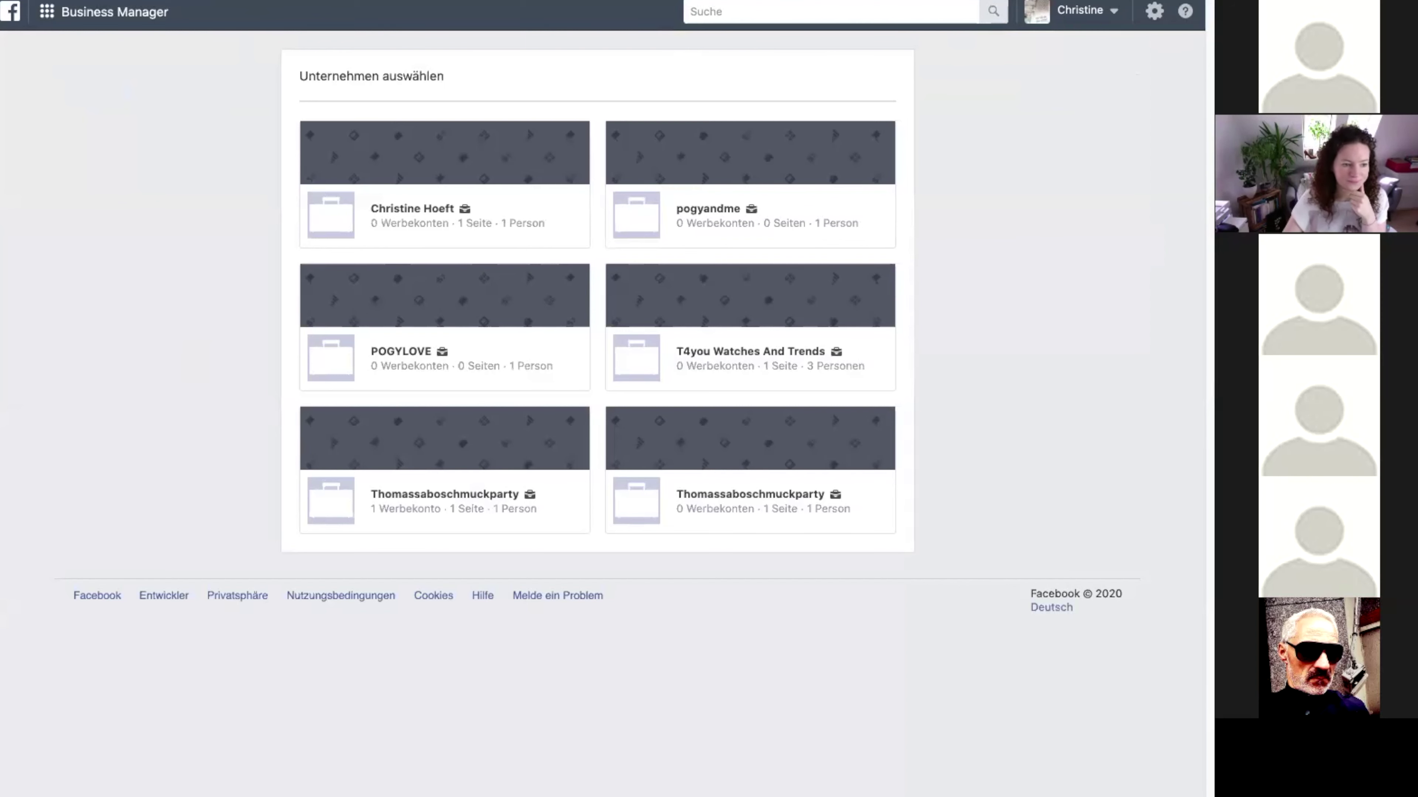
click(495, 208)
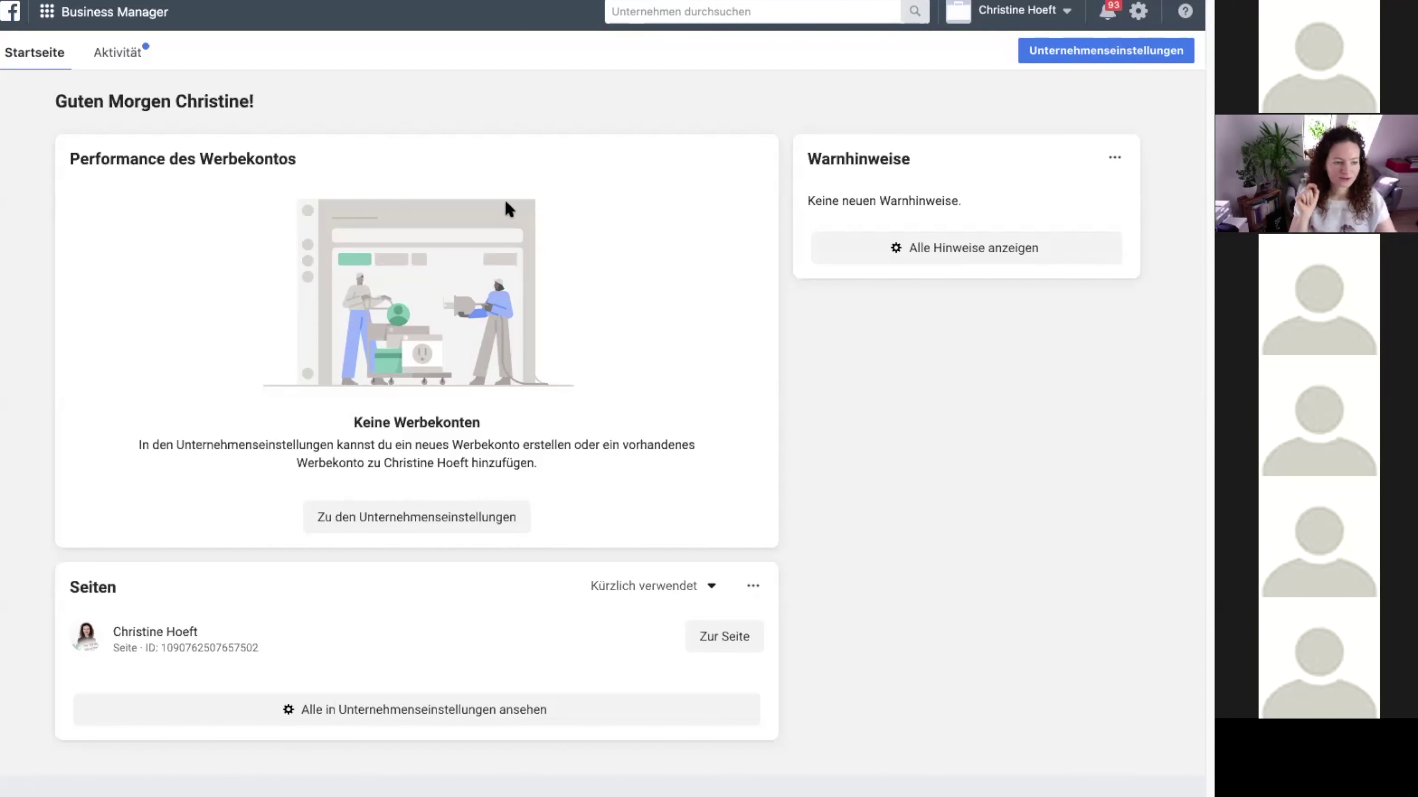
- Open the Business Manager help and look through its recommended articles, support contact and additional resources
click(1181, 21)
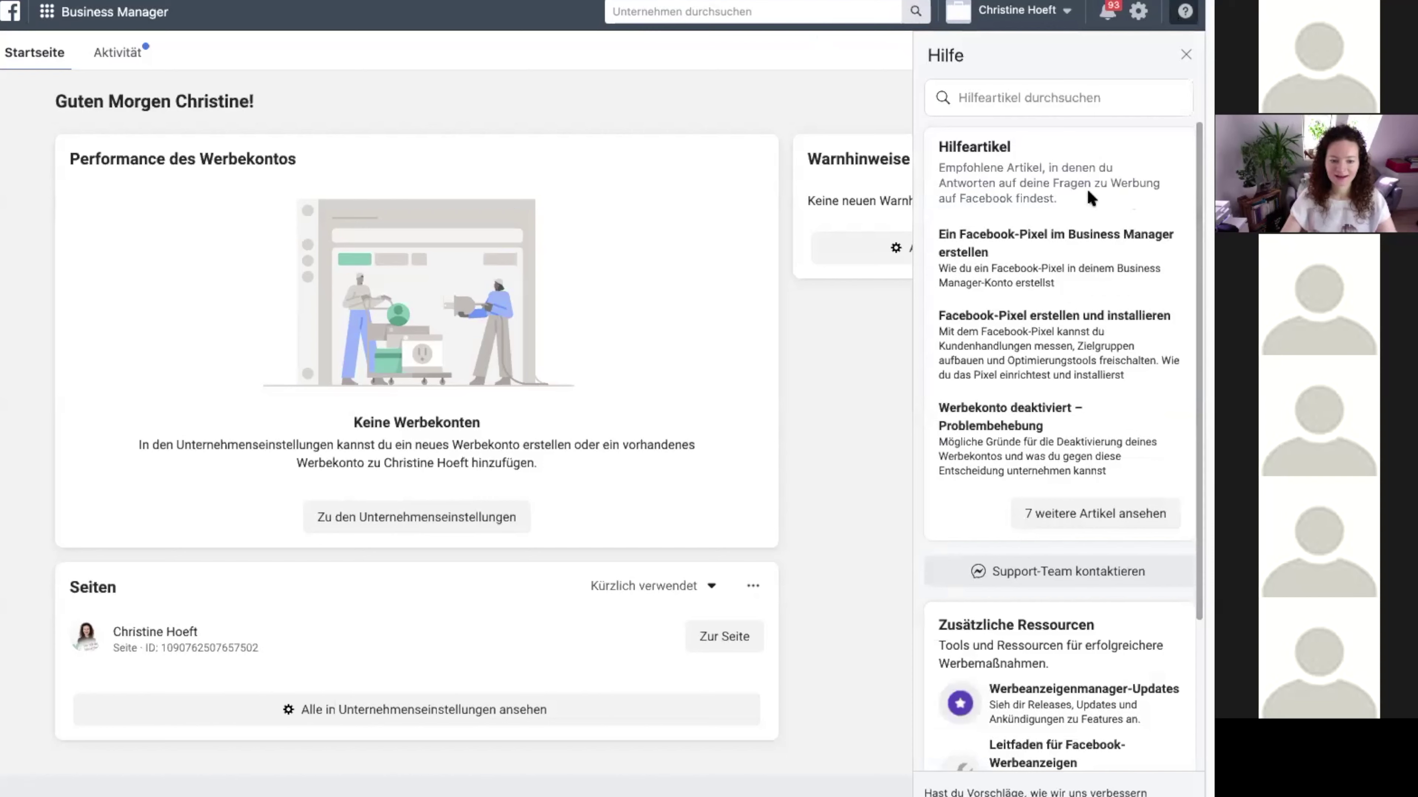
scroll(1064, 575, down, 4)
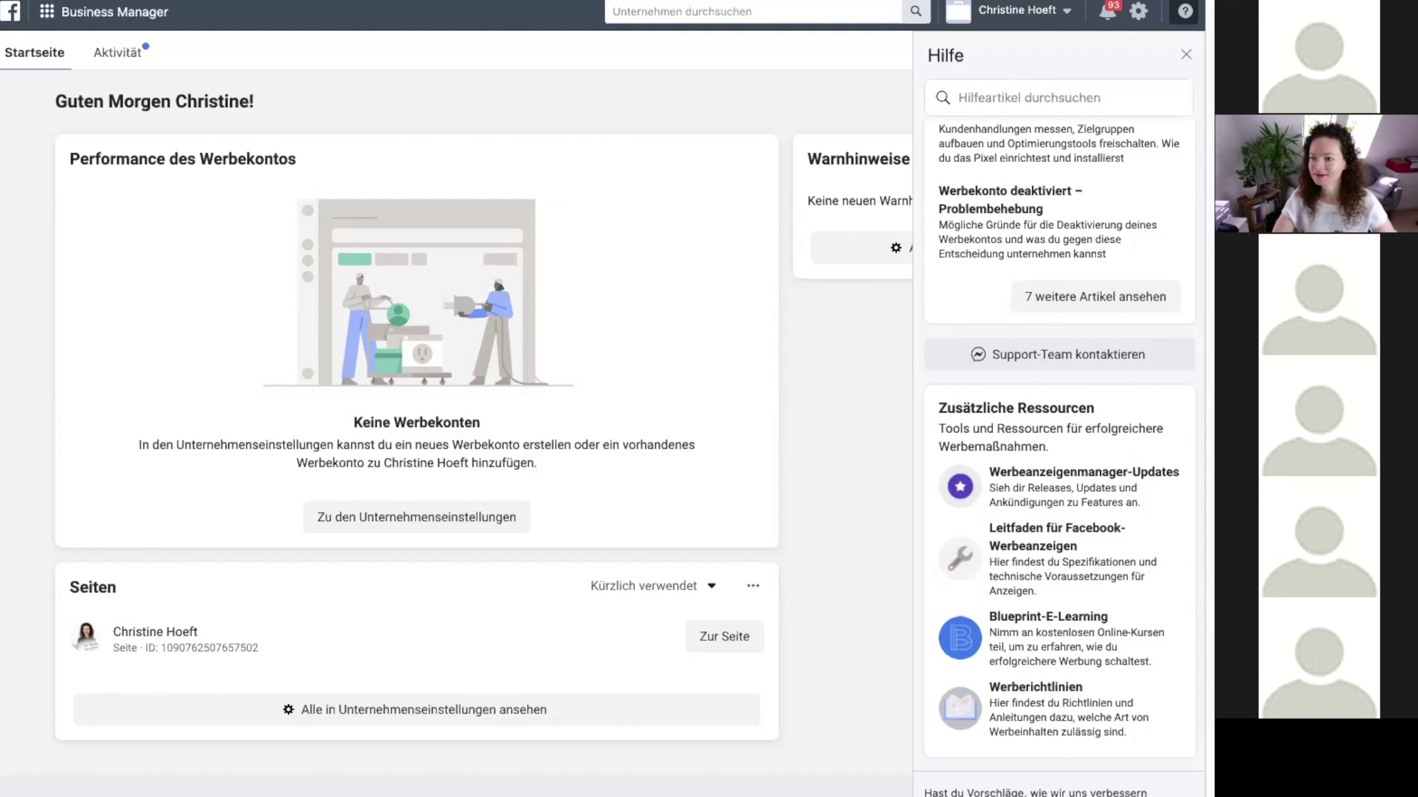
key(XF86AudioLowerVolume)
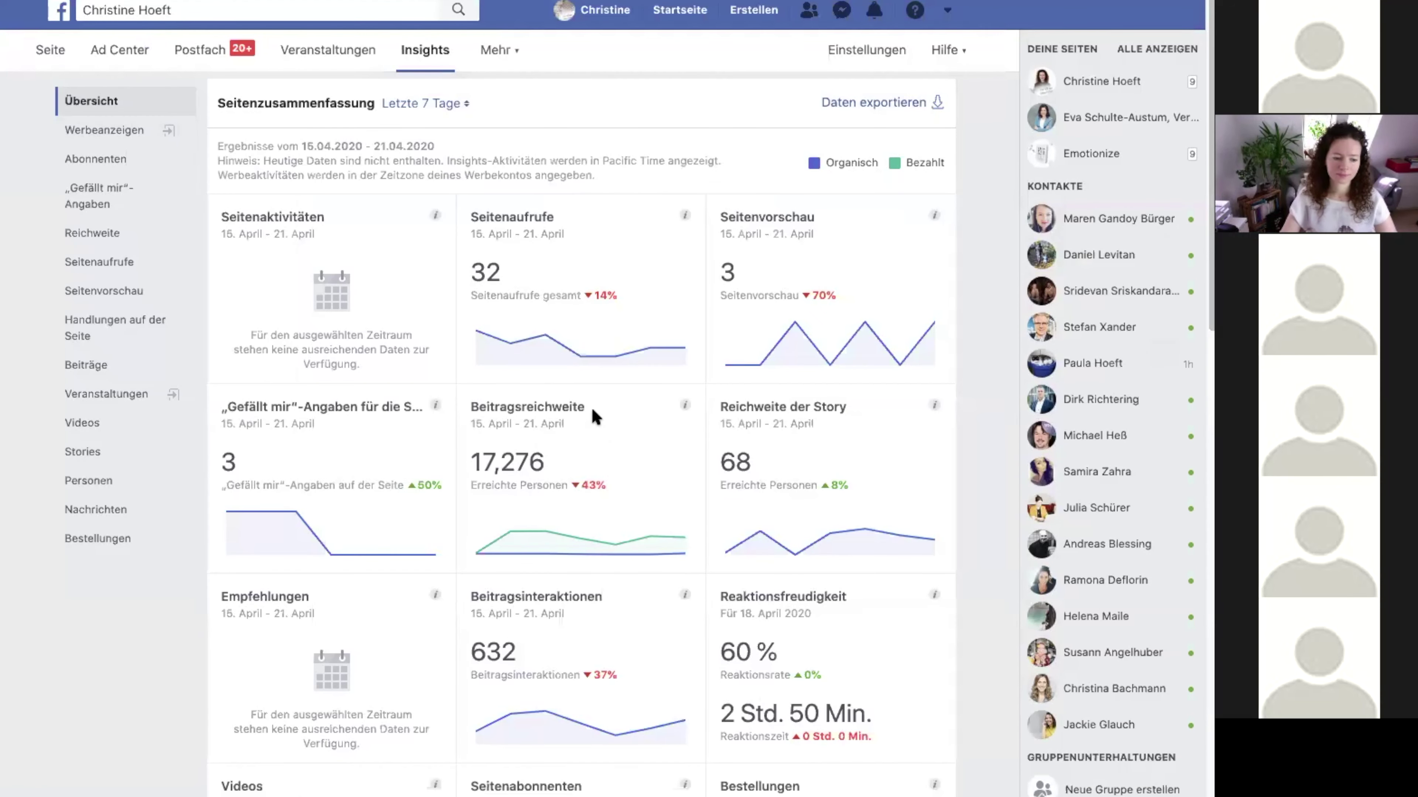
- Show all published posts in the page's Insights and review their reach and interactions
scroll(592, 407, down, 10)
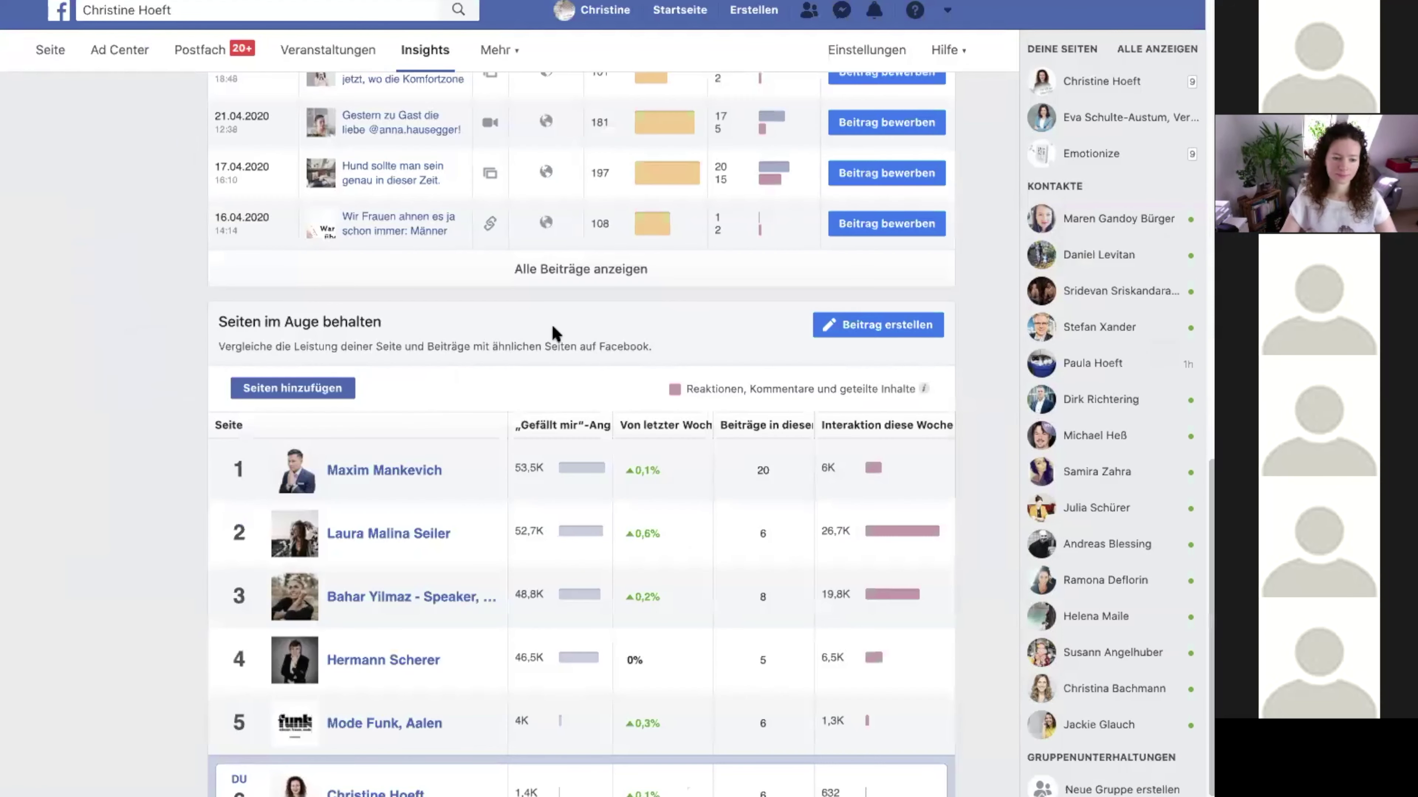
click(575, 269)
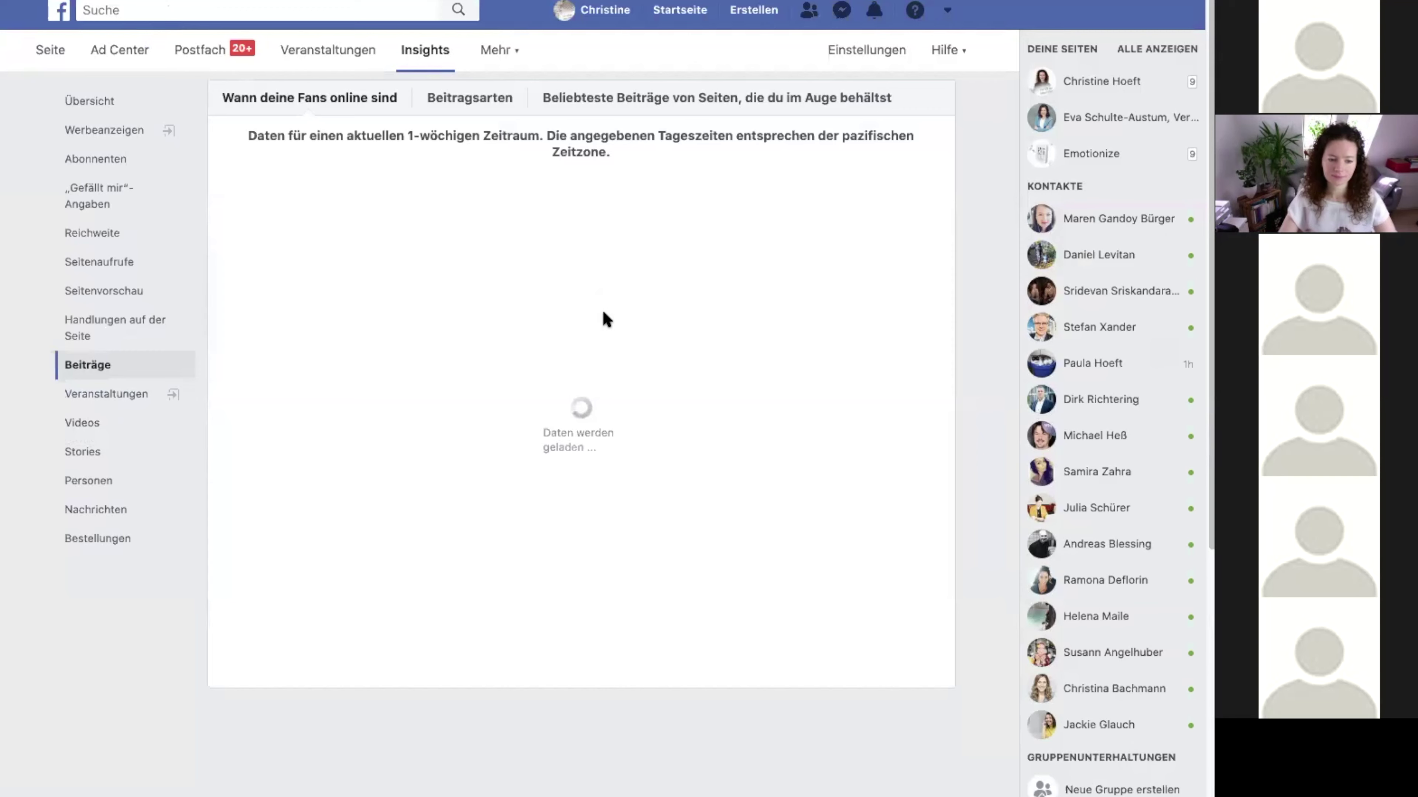
scroll(642, 305, down, 8)
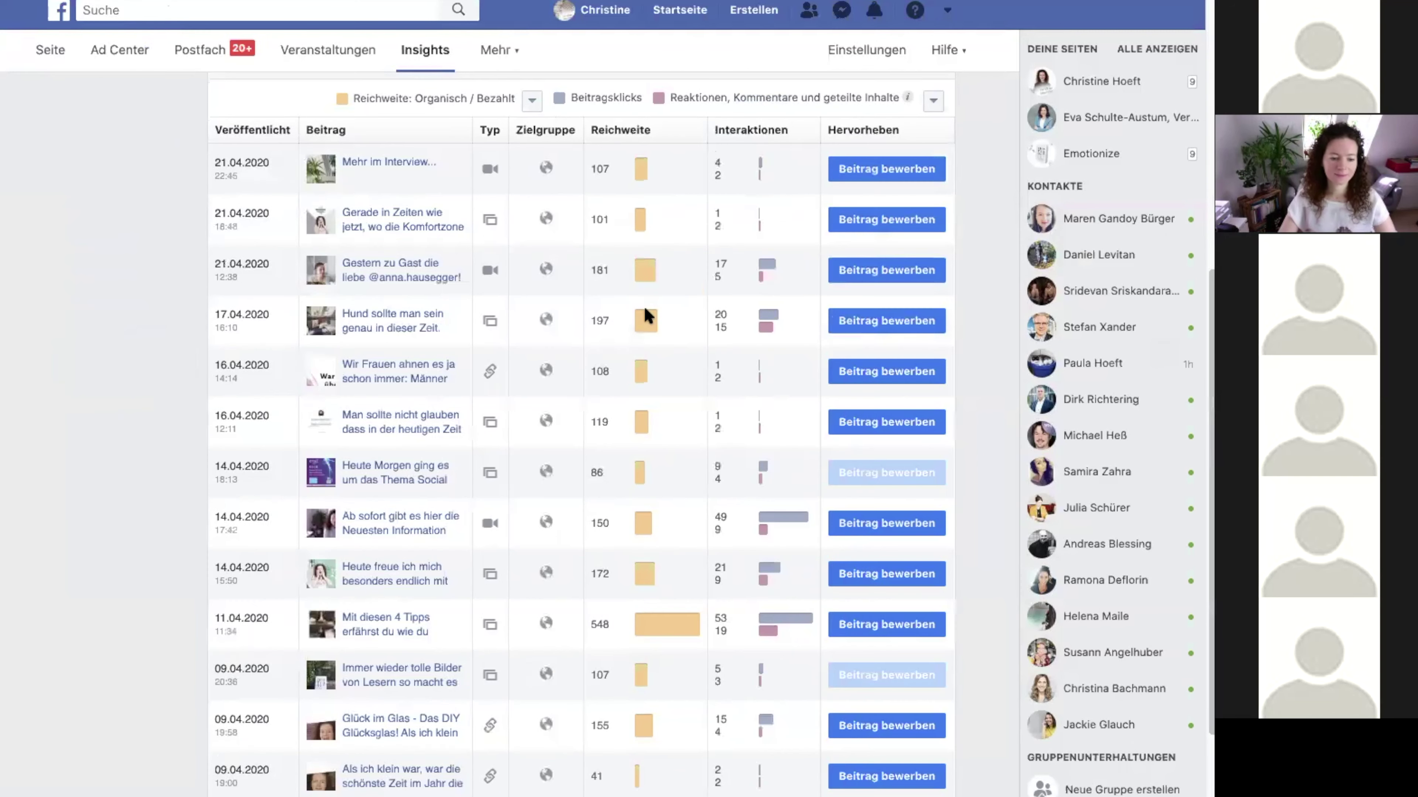
scroll(643, 344, down, 4)
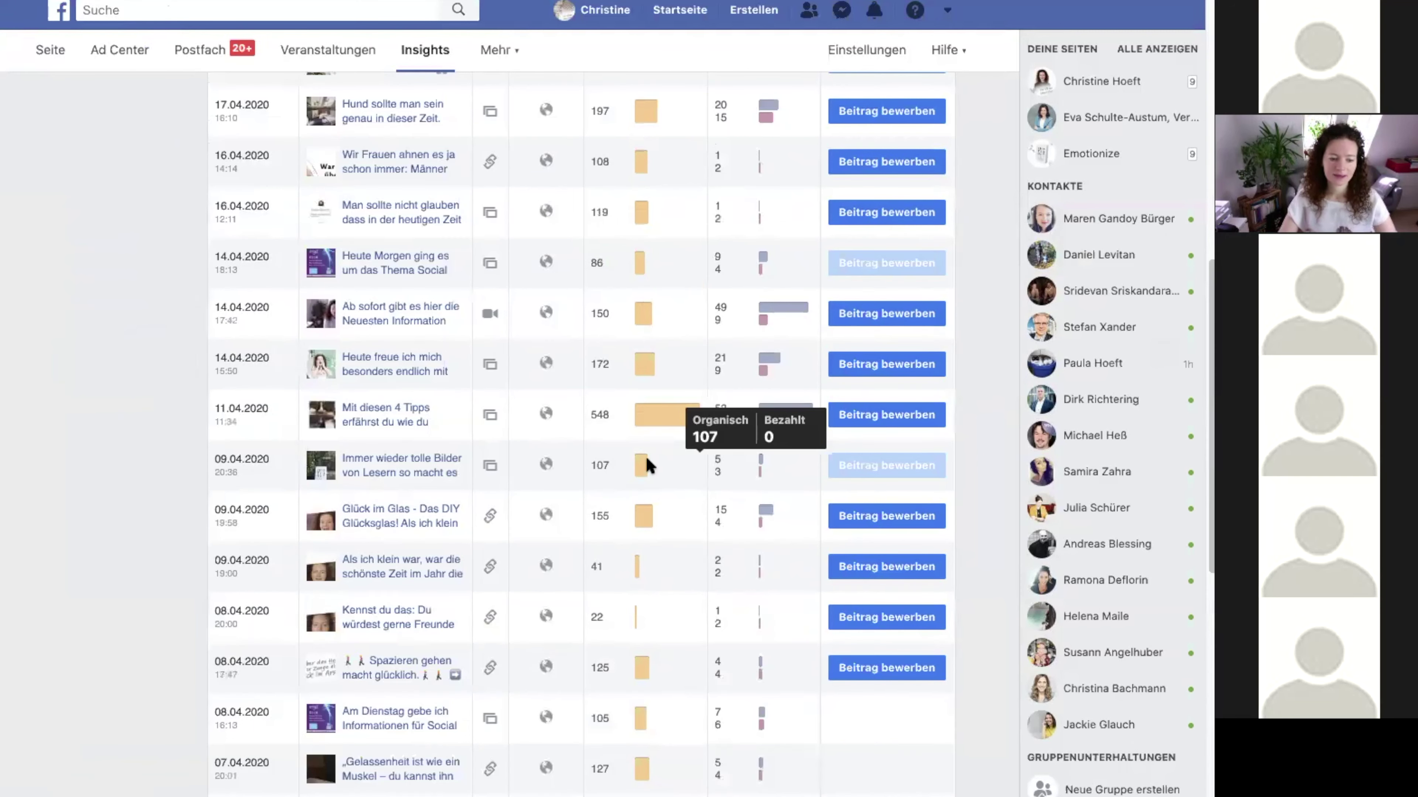
scroll(636, 447, down, 4)
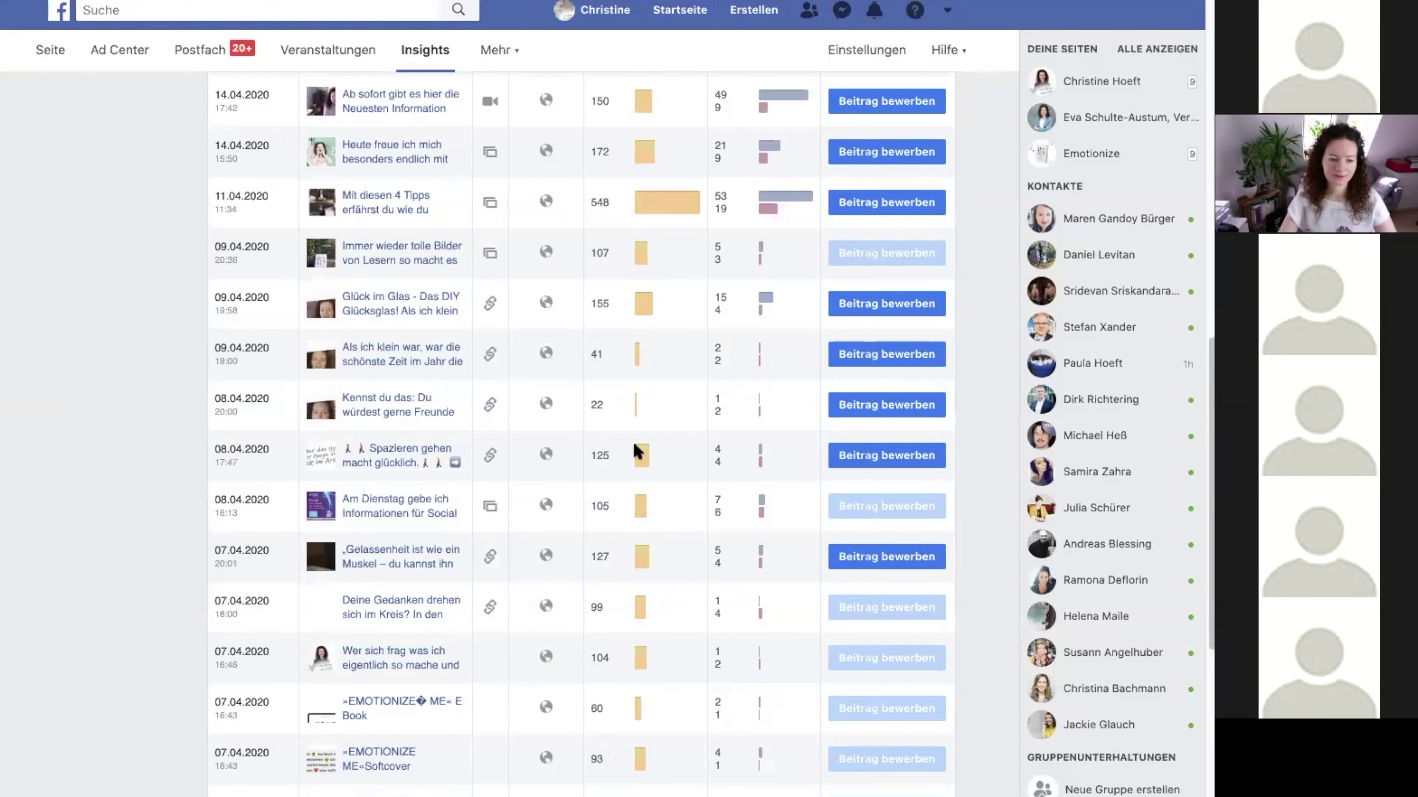
scroll(634, 441, down, 5)
- Check the reach and impression display options available for the published posts table
scroll(644, 416, up, 15)
scroll(636, 447, down, 3)
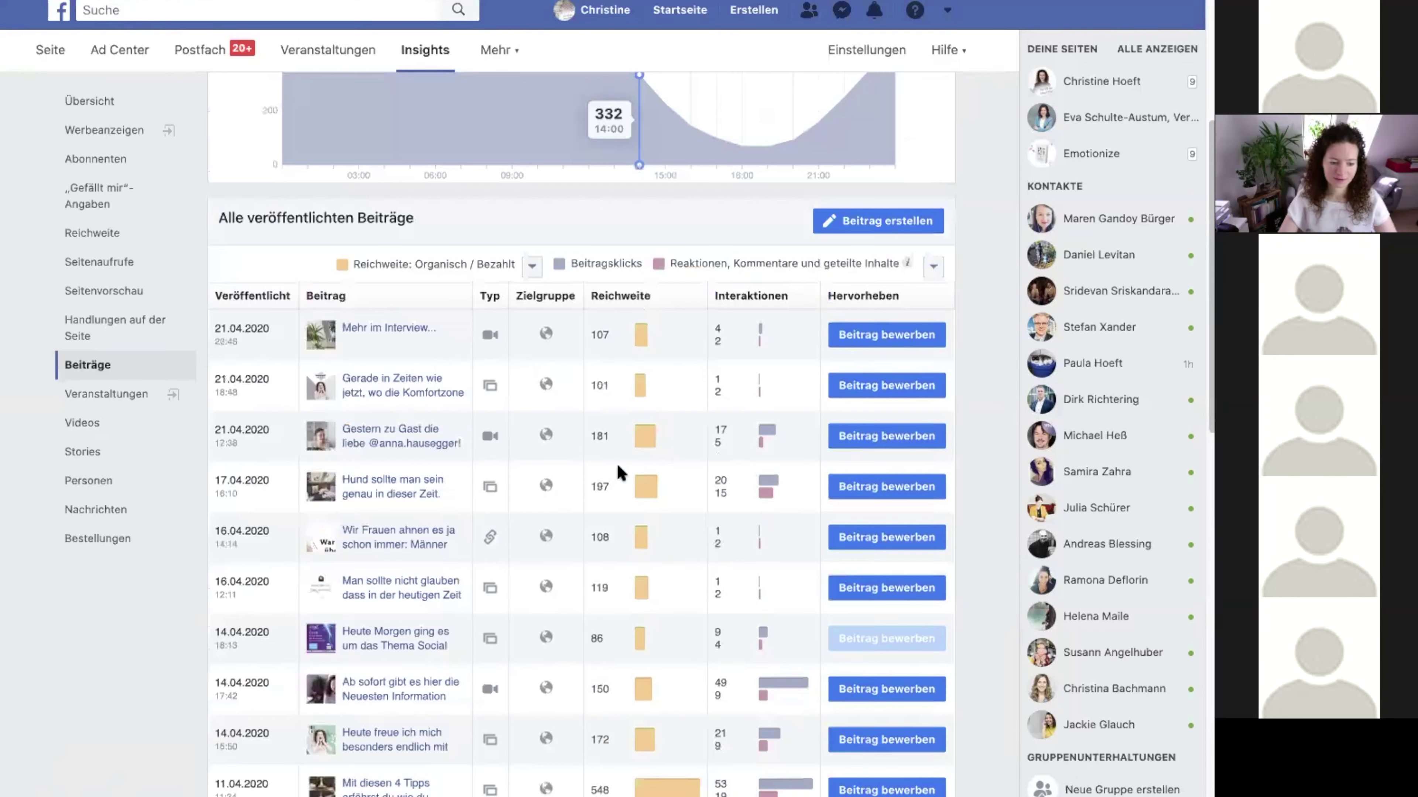
click(532, 266)
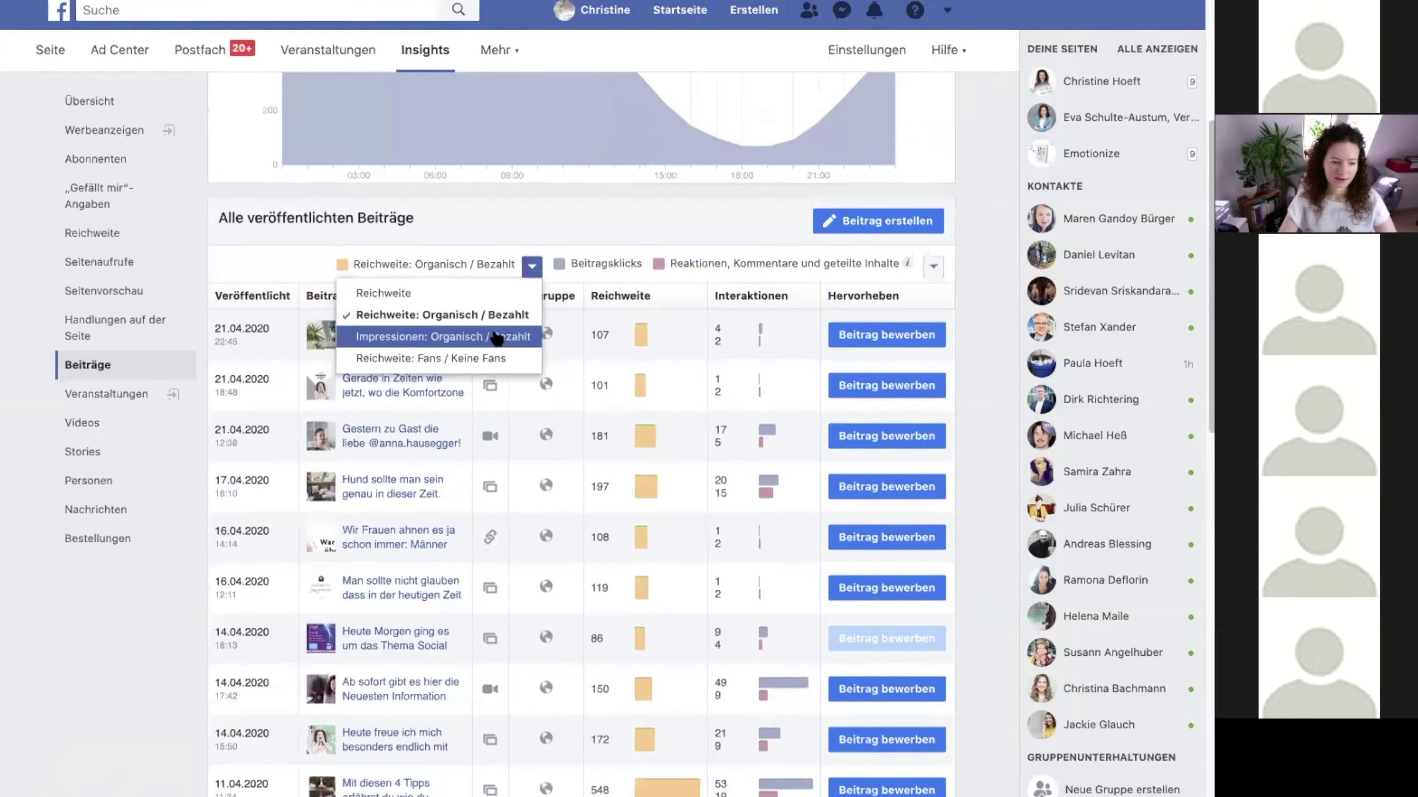
click(532, 248)
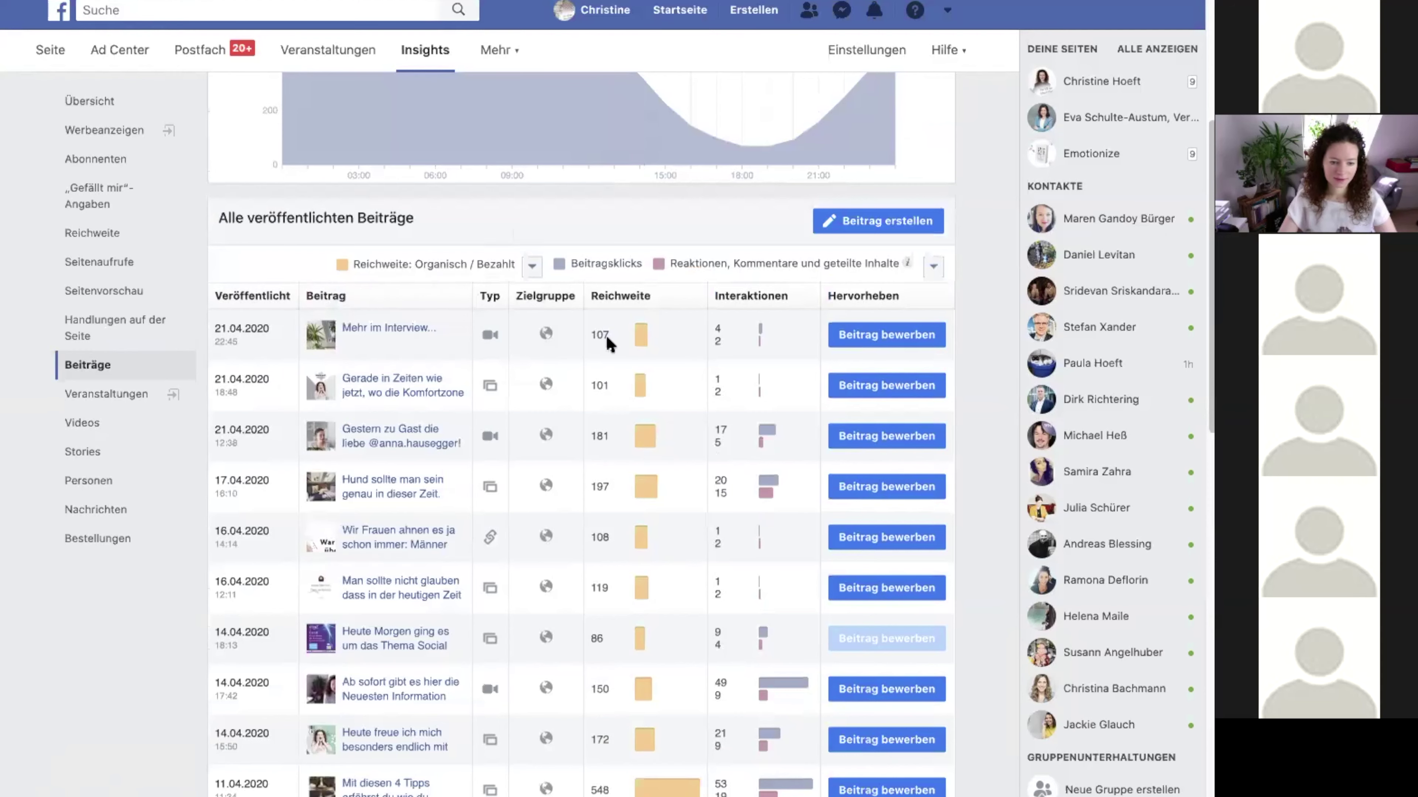
- Load older published posts back to September 2019 and compare their reach and interactions
scroll(614, 335, down, 15)
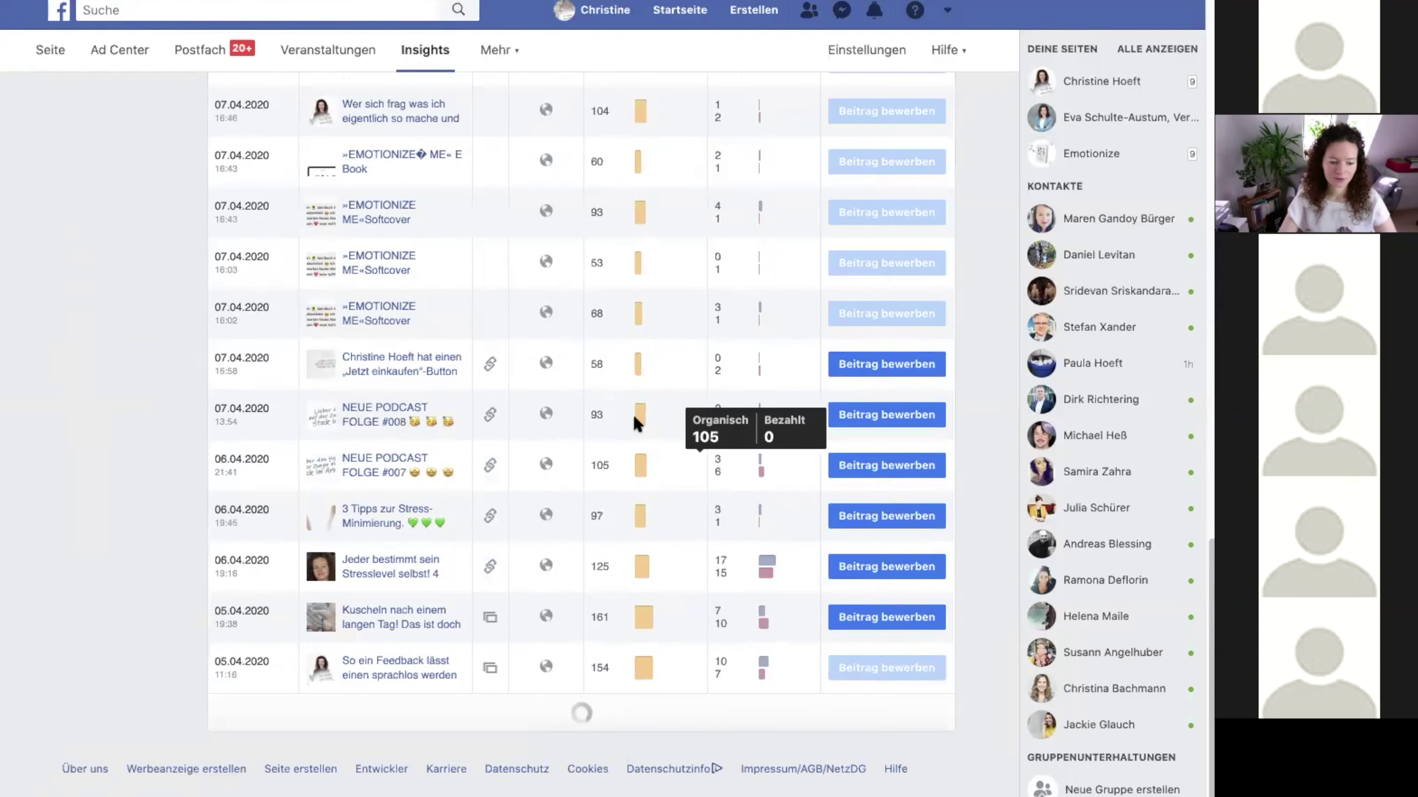
scroll(614, 400, down, 15)
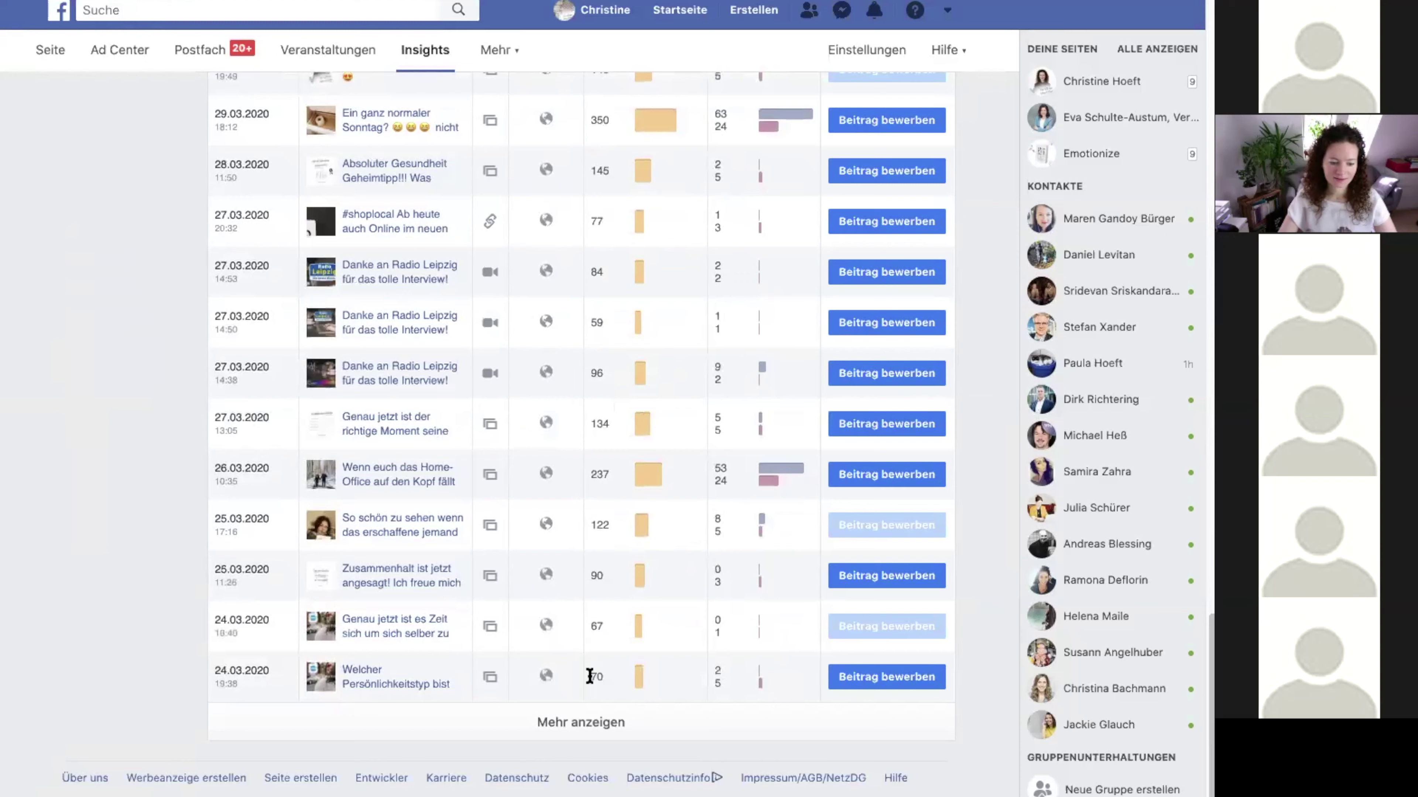
scroll(608, 483, down, 10)
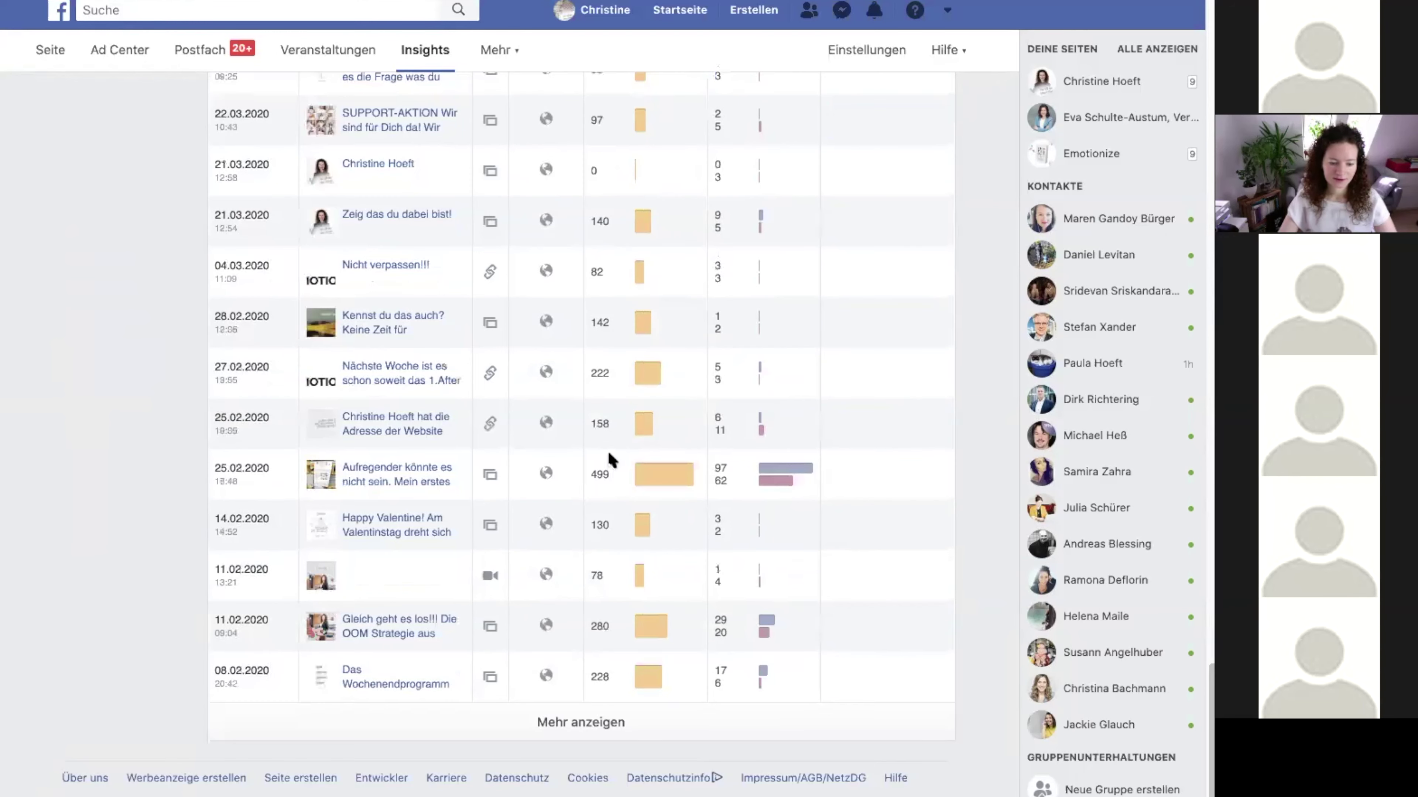
click(583, 722)
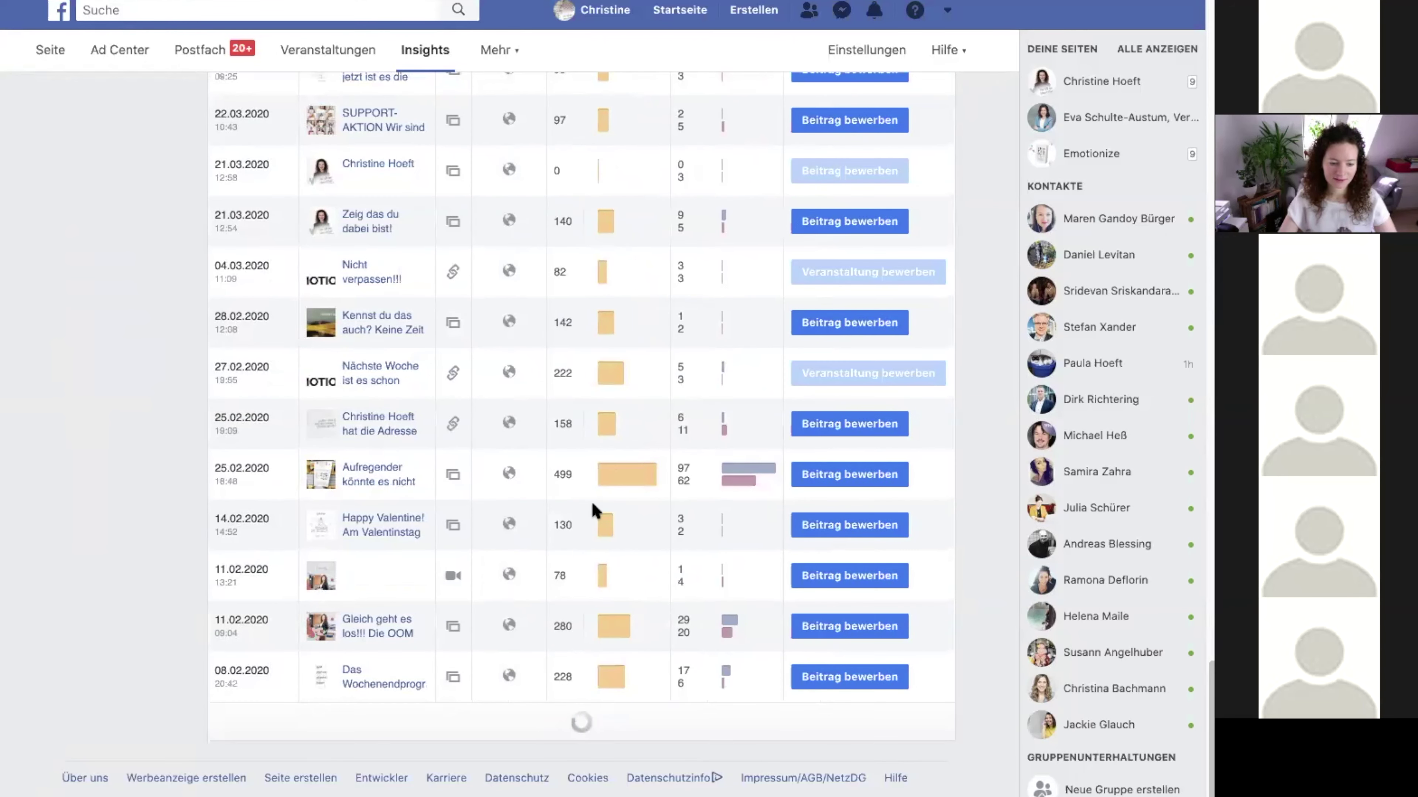
scroll(595, 492, down, 10)
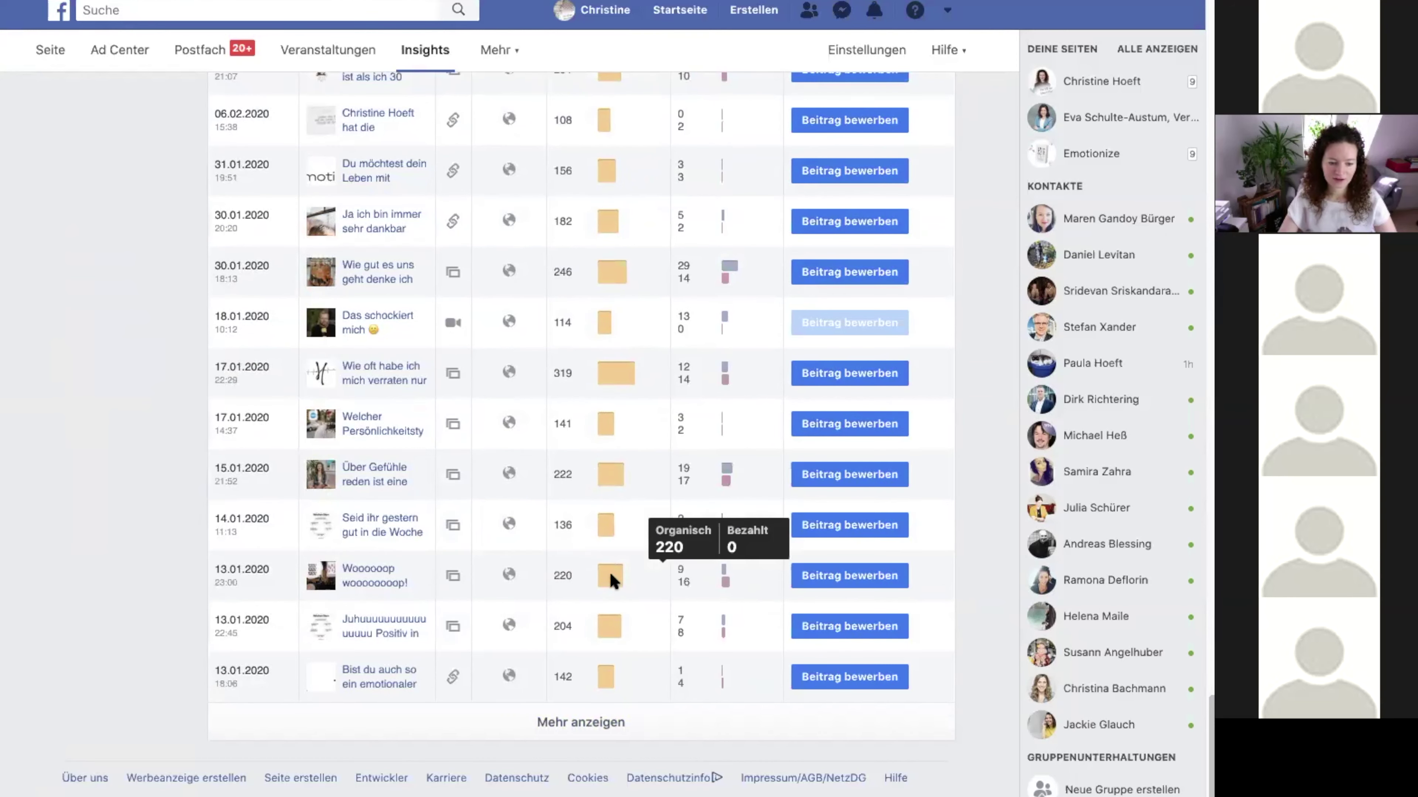
click(579, 723)
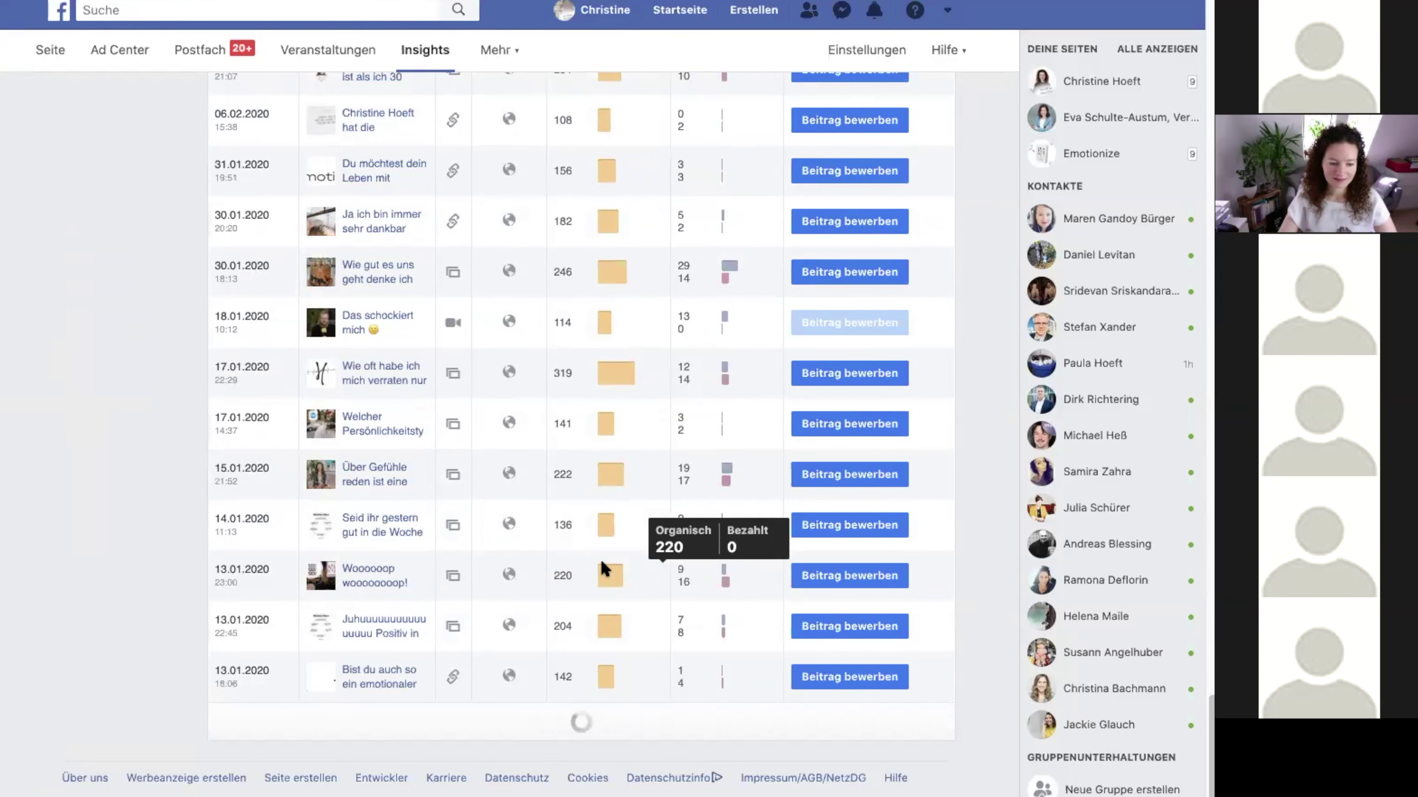
scroll(601, 560, down, 10)
click(579, 725)
scroll(589, 524, down, 10)
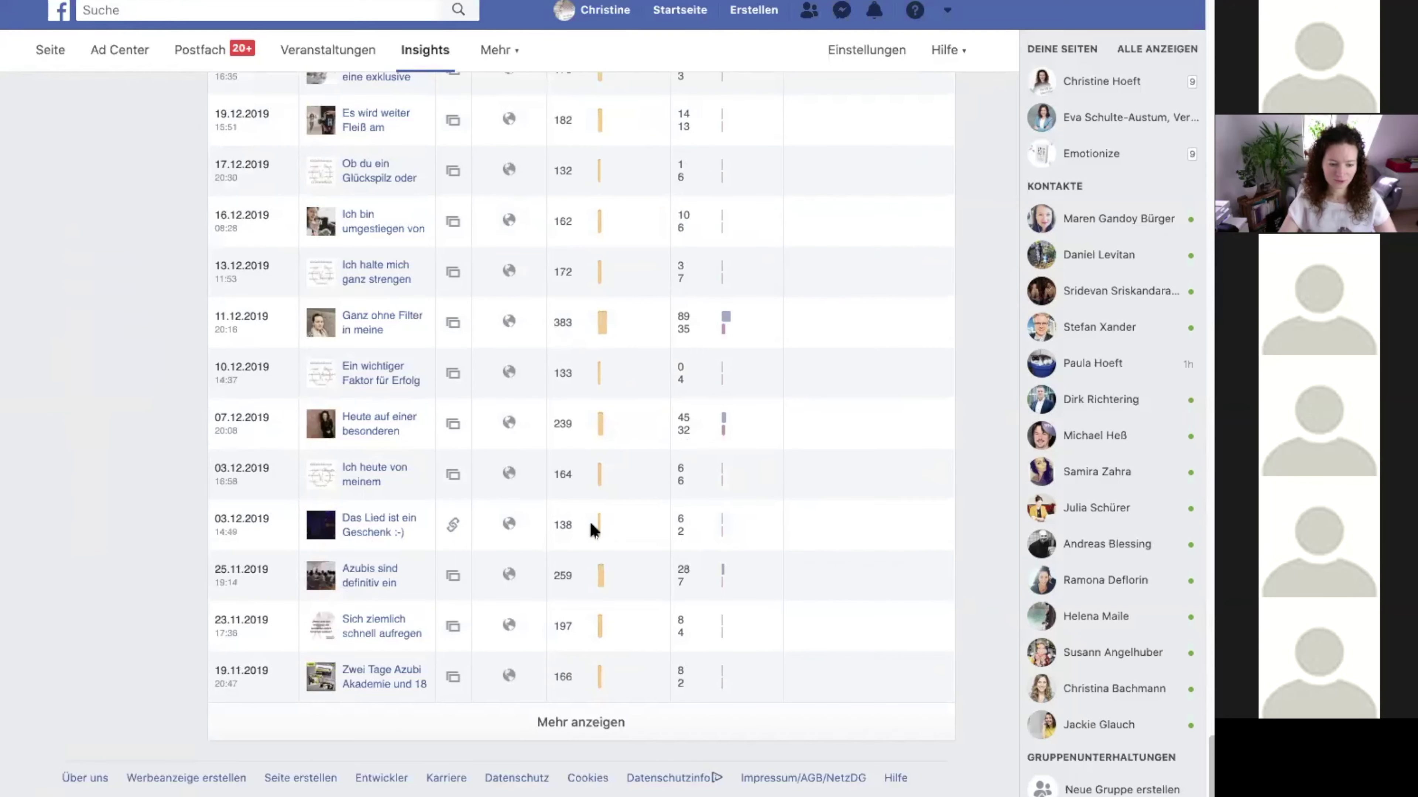
click(595, 725)
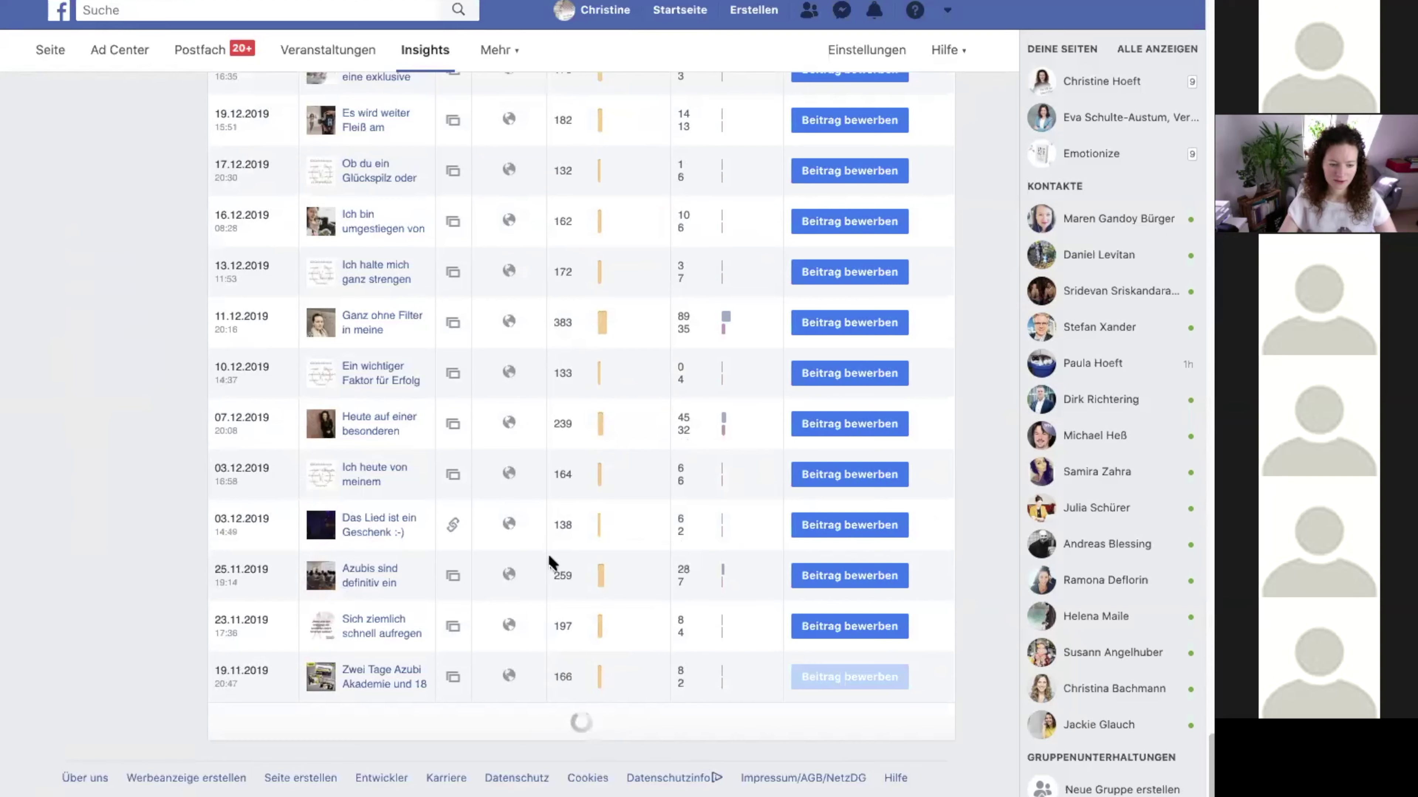
scroll(558, 559, down, 10)
click(575, 721)
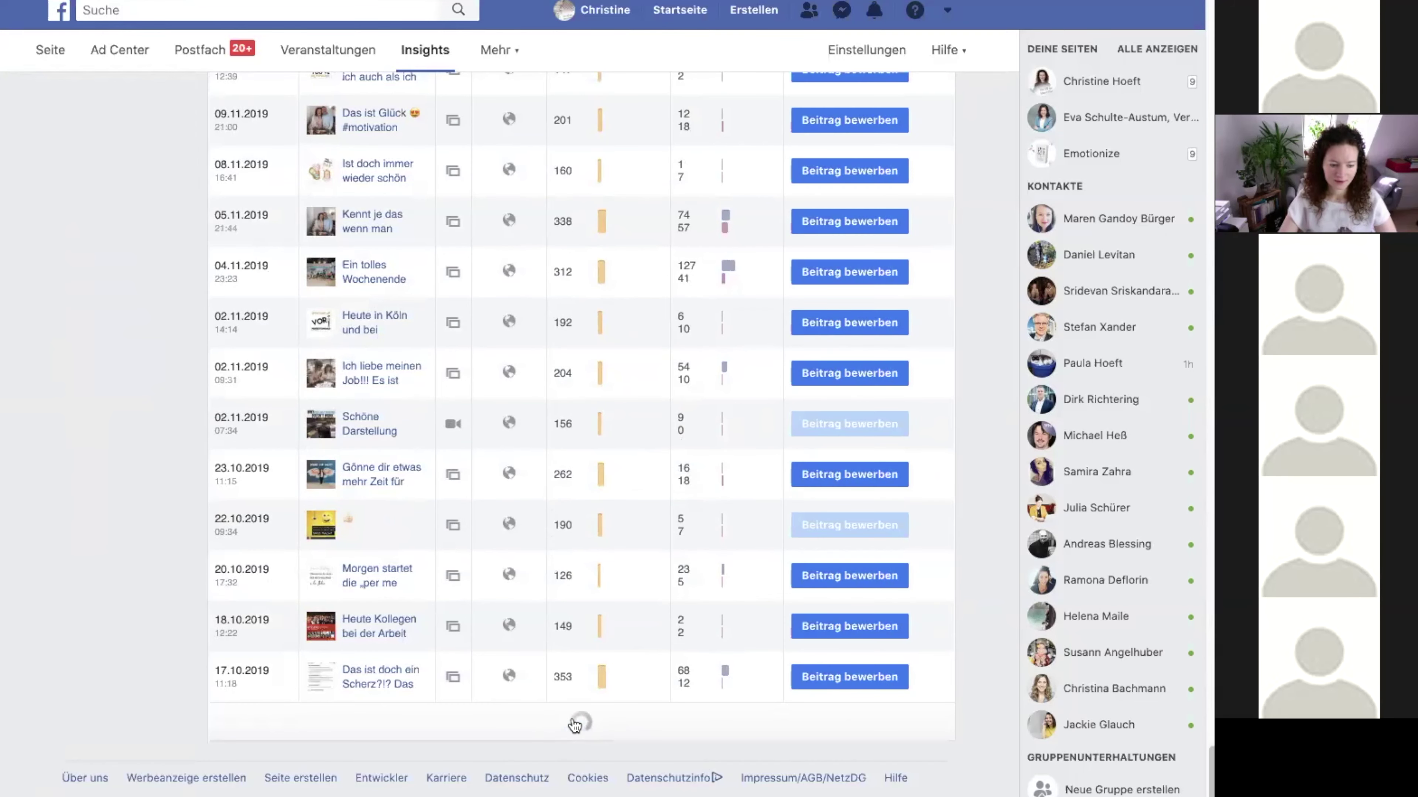
scroll(566, 676, down, 10)
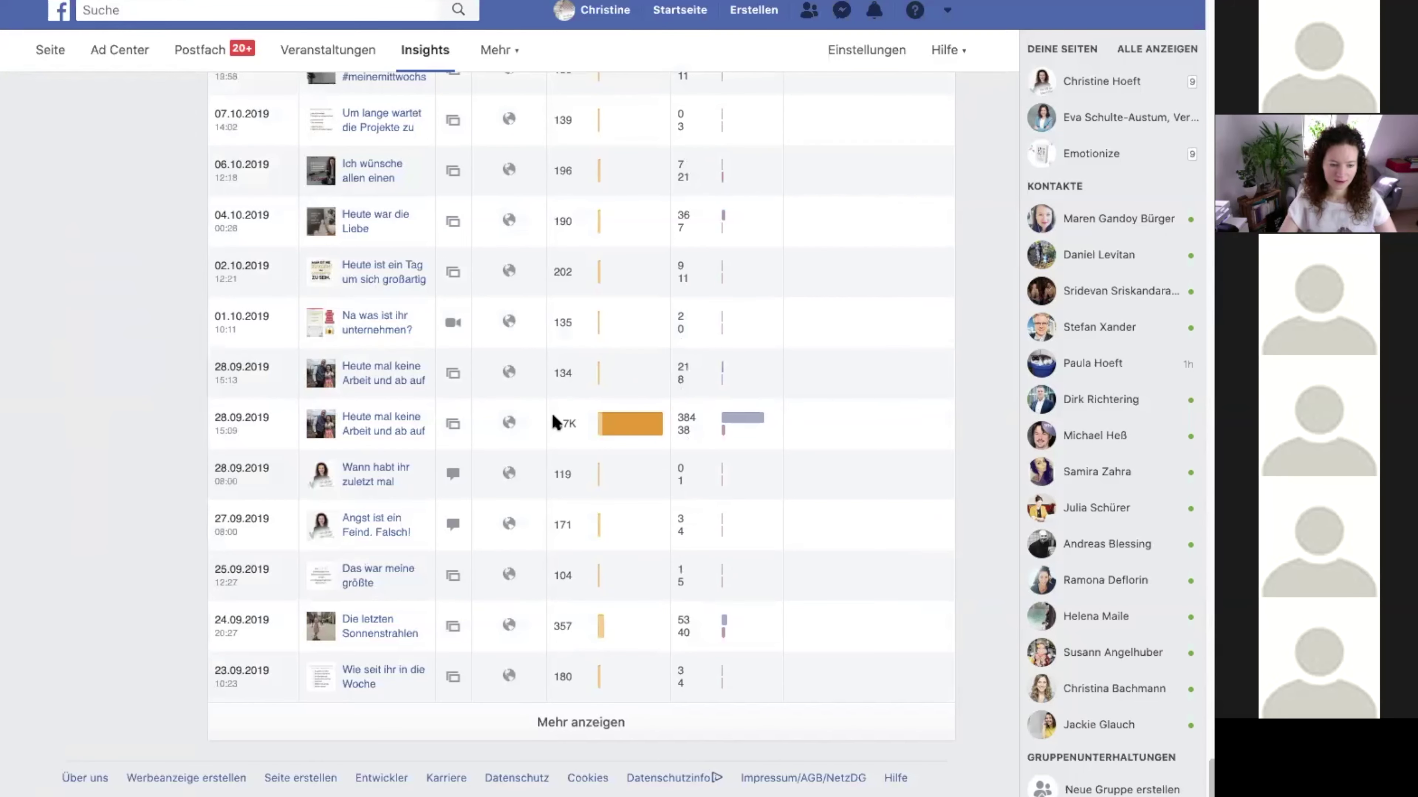
- Open the details of the promoted post from 28.09.2019 at 15:09, review its performance and click figures, and close them
click(404, 428)
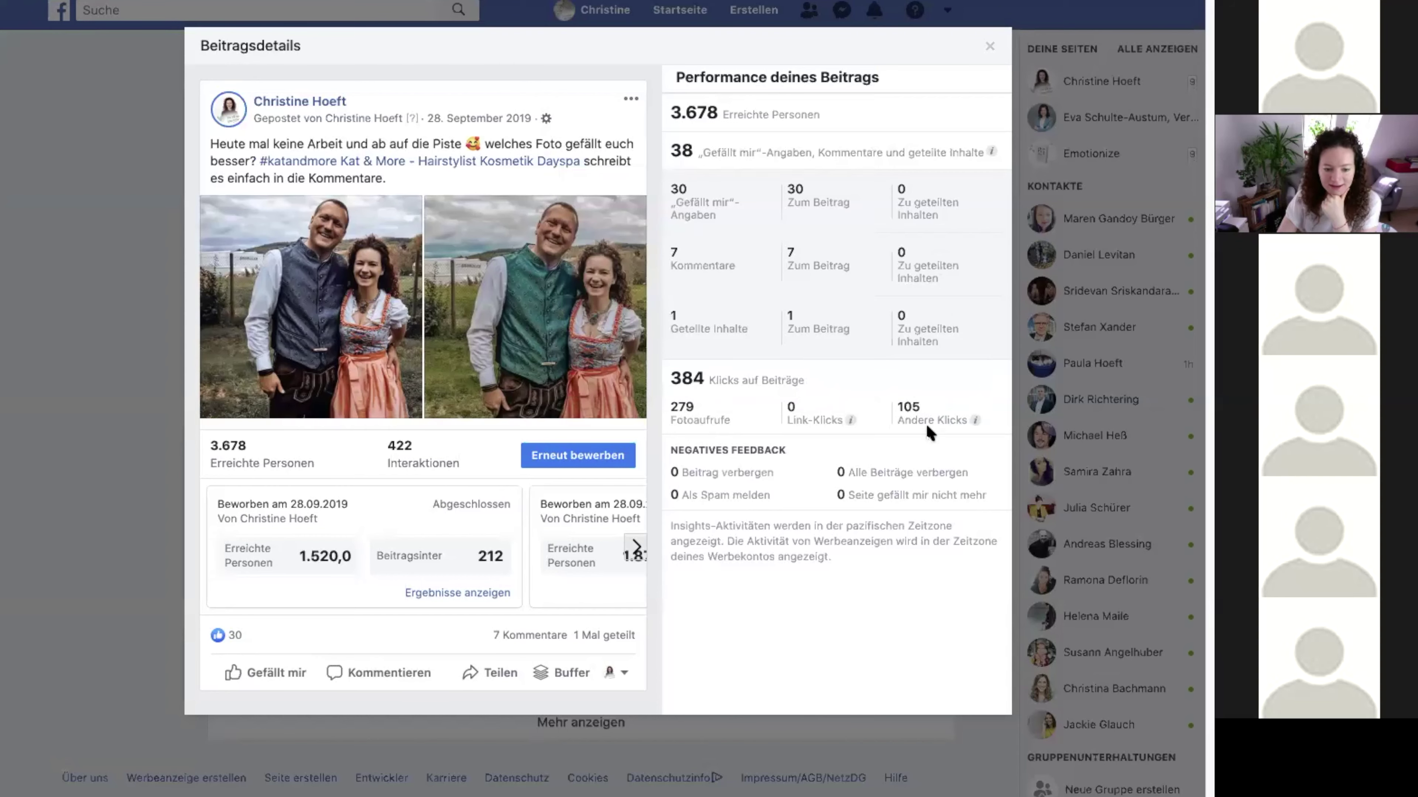
mouse_move(927, 416)
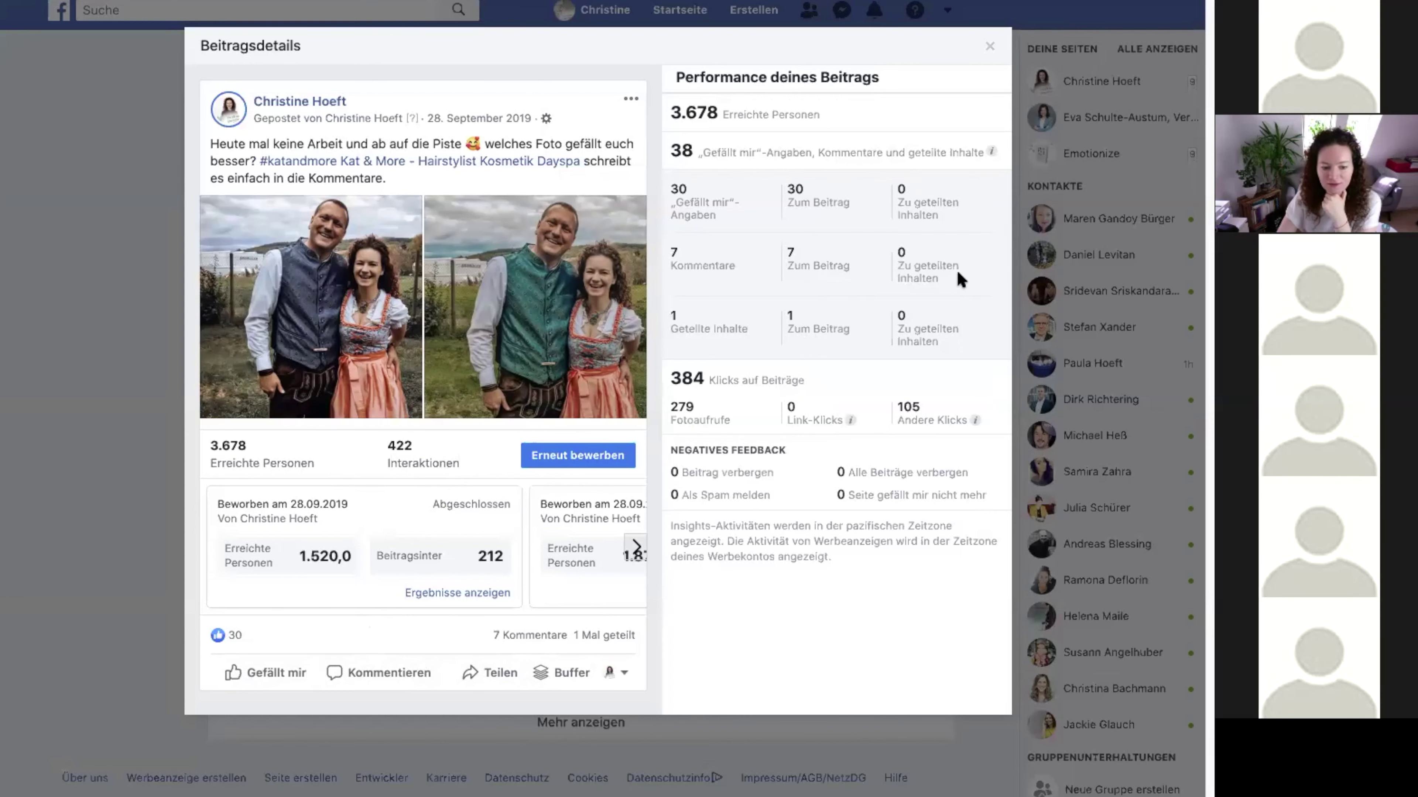
drag(781, 405, 859, 411)
click(820, 418)
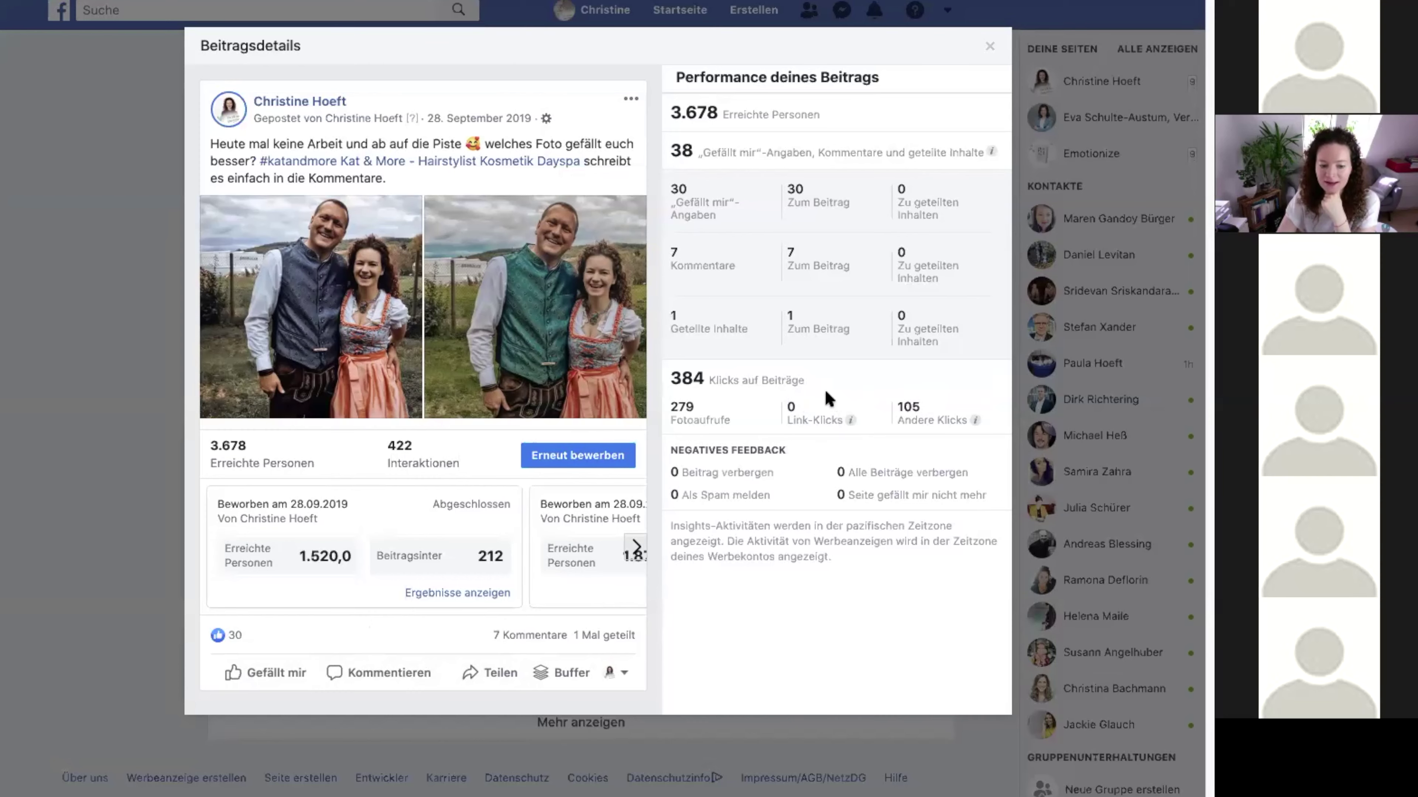
click(989, 47)
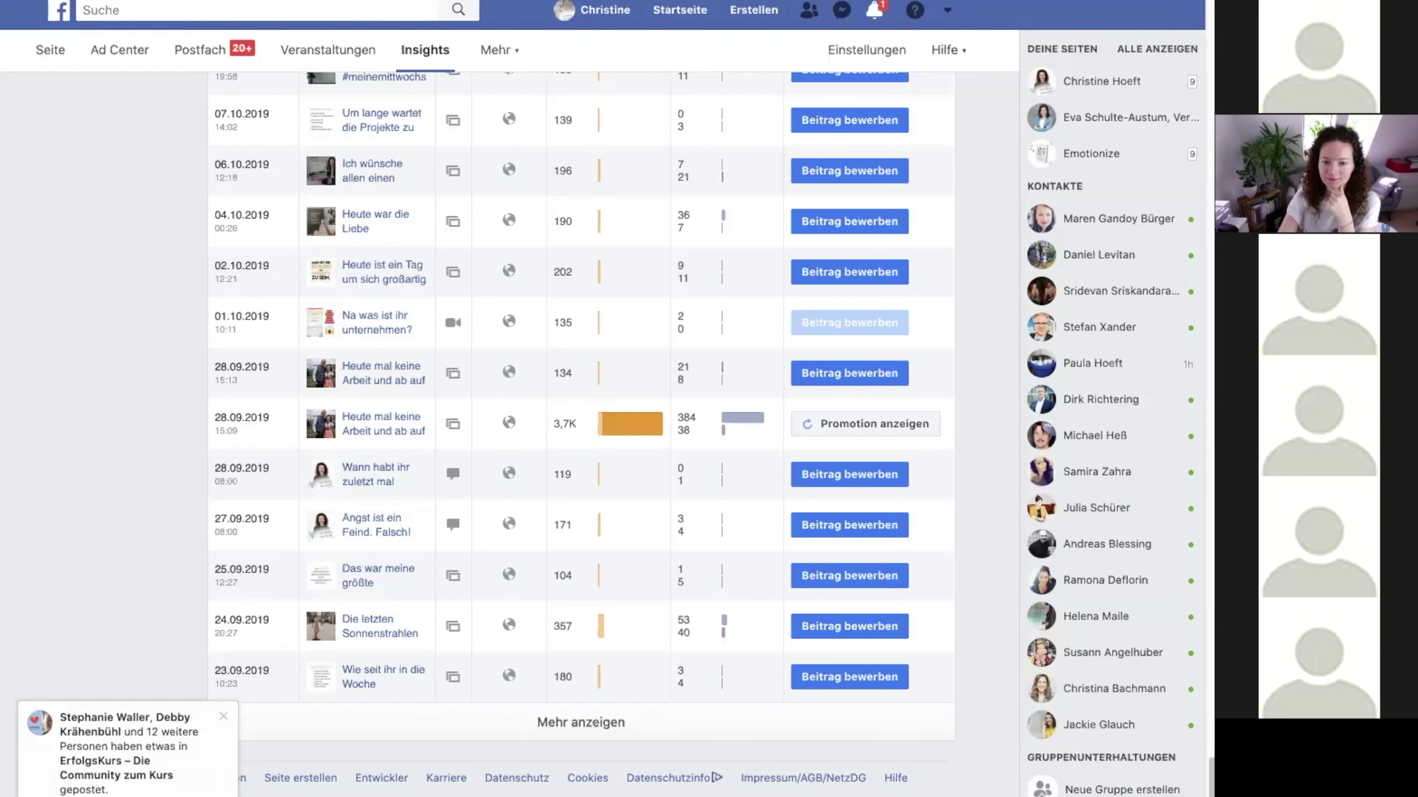
- Open a new browser tab and switch to the website's published pages in the WordPress.com dashboard
key(super+t)
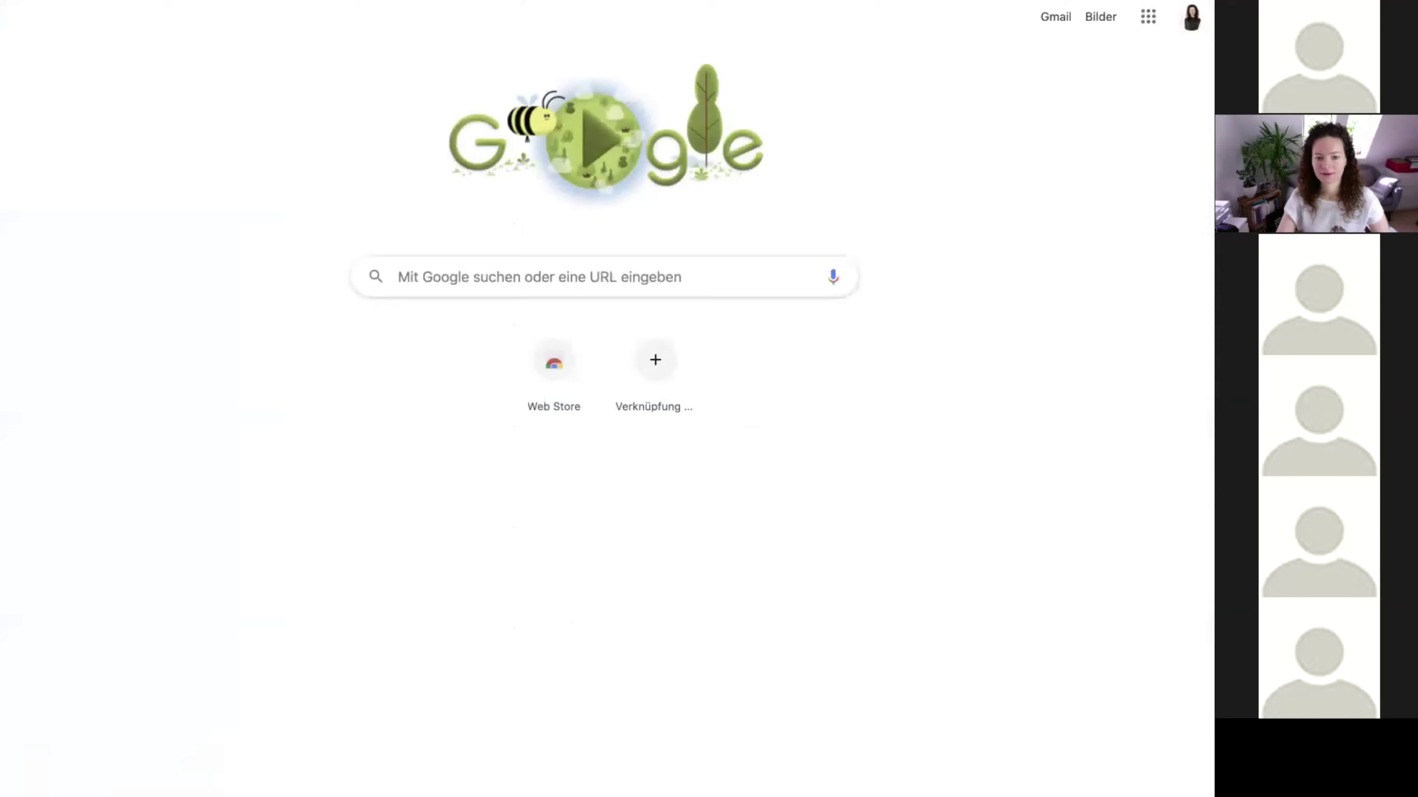
key(alt+f)
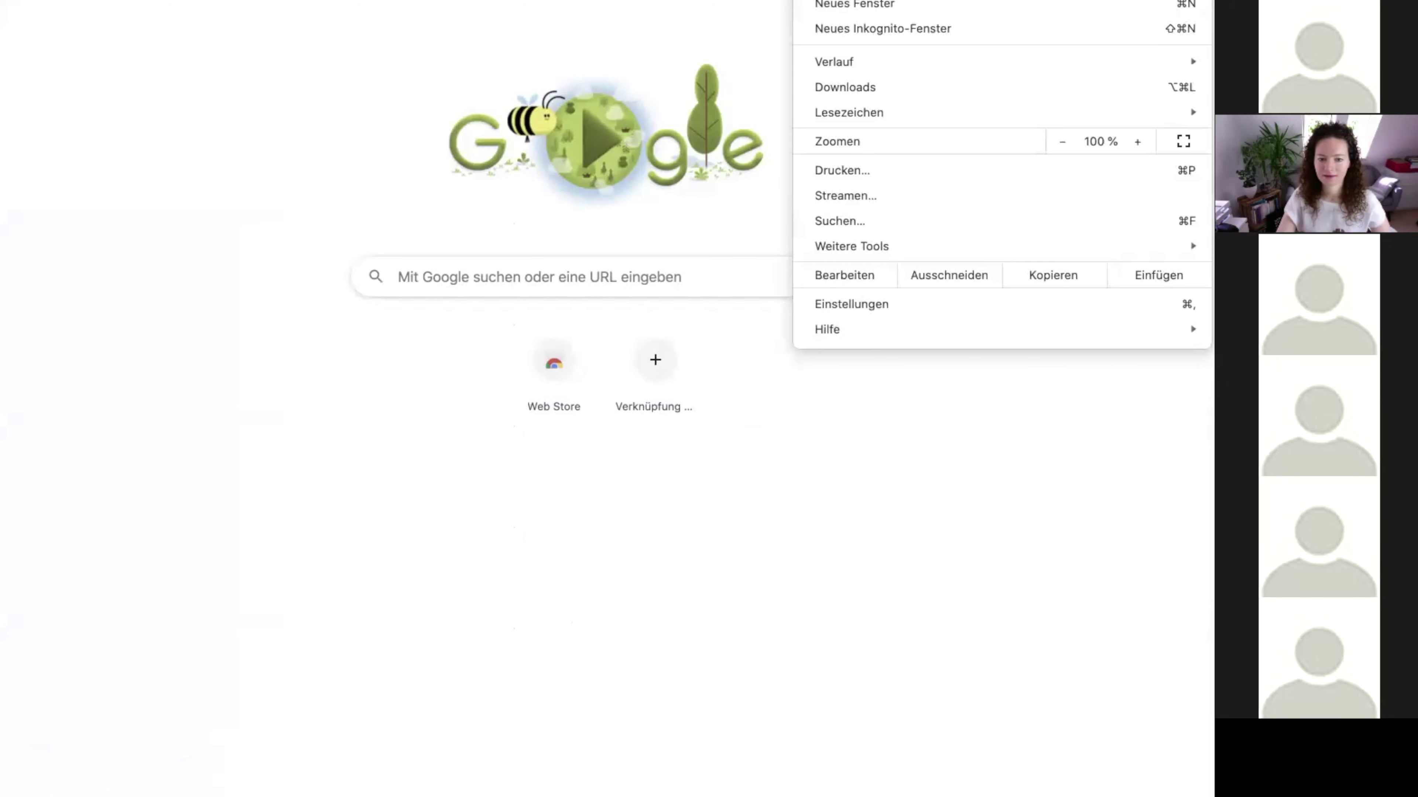
key(Escape)
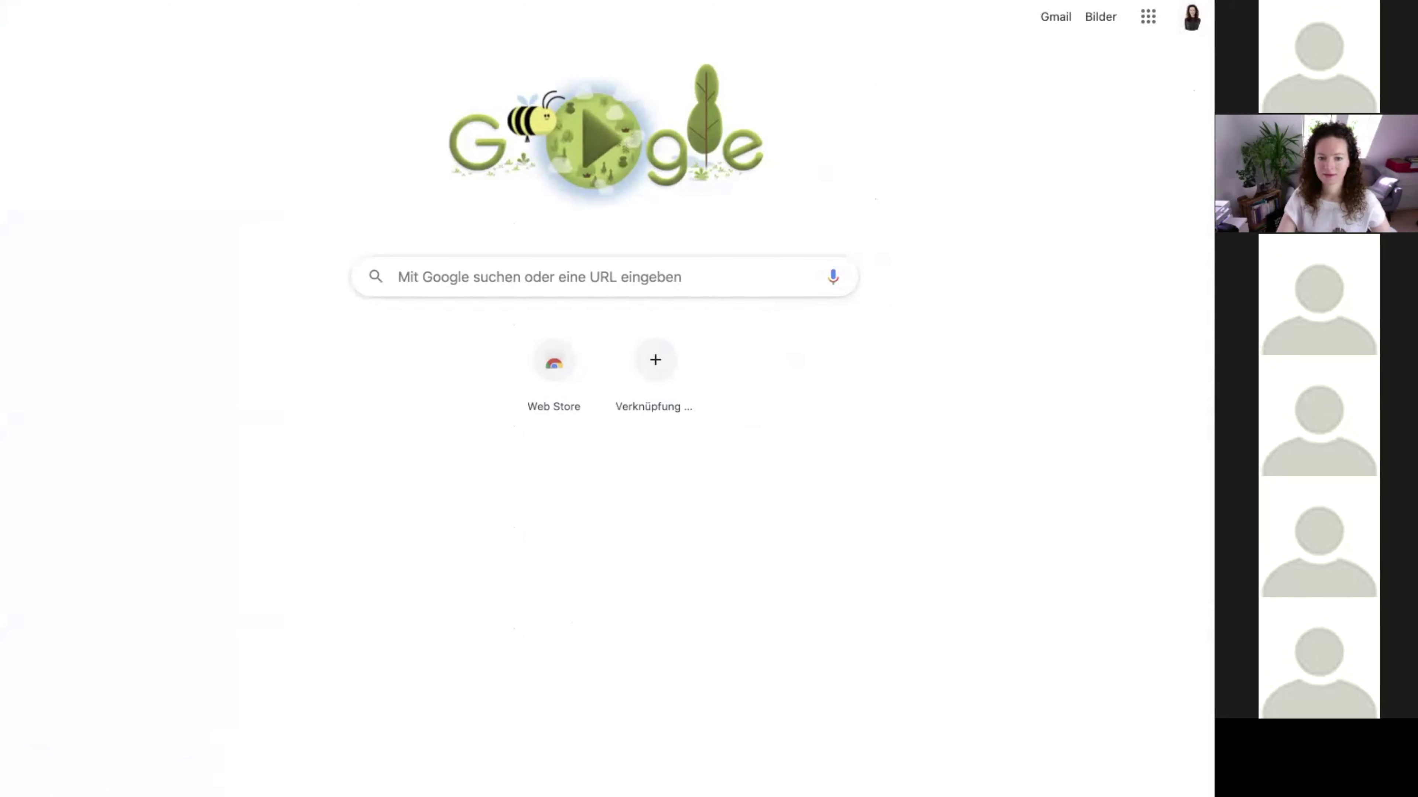
scroll(606, 224, down, 1)
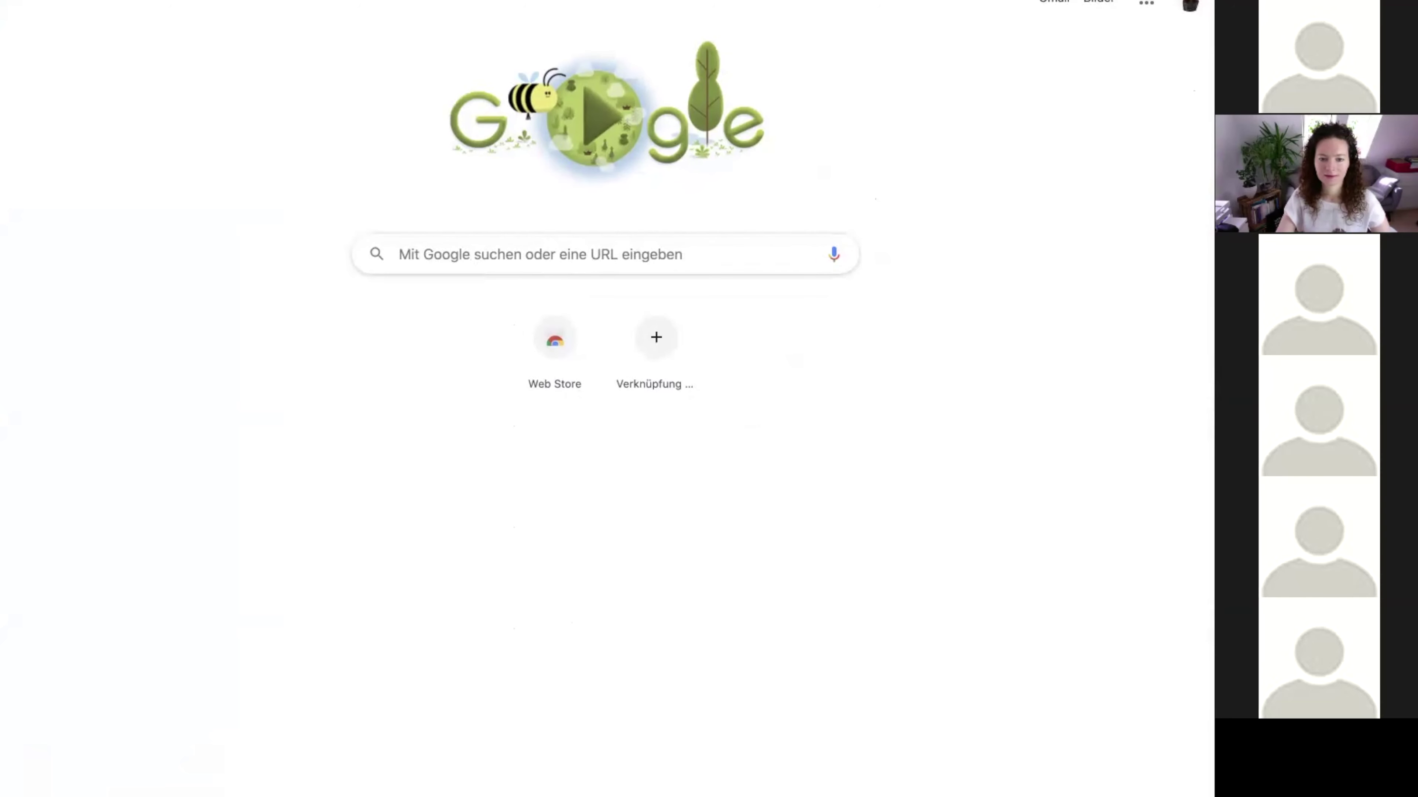
click(1085, 7)
click(1077, 11)
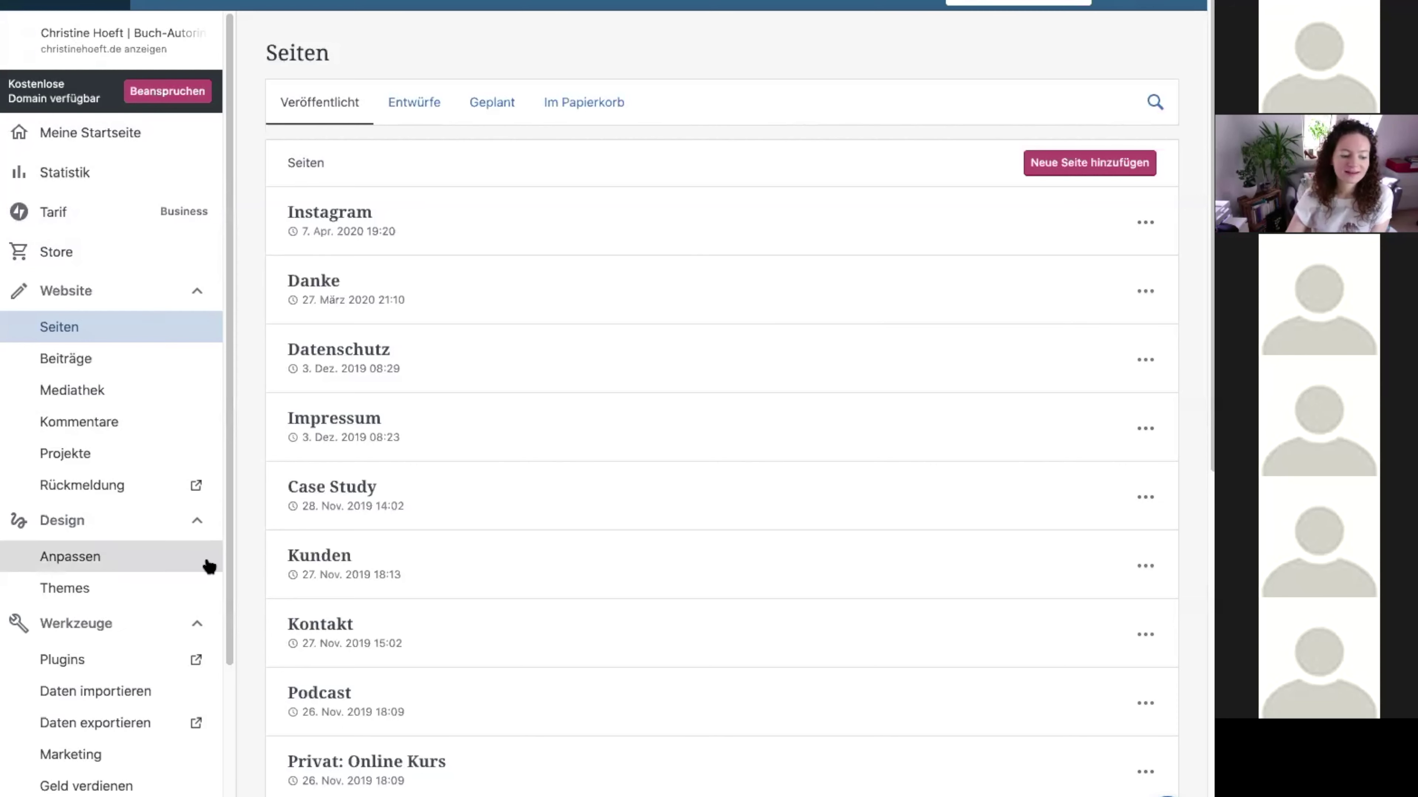
- Open the website's settings and look through the general, performance and discussion options
scroll(146, 611, down, 10)
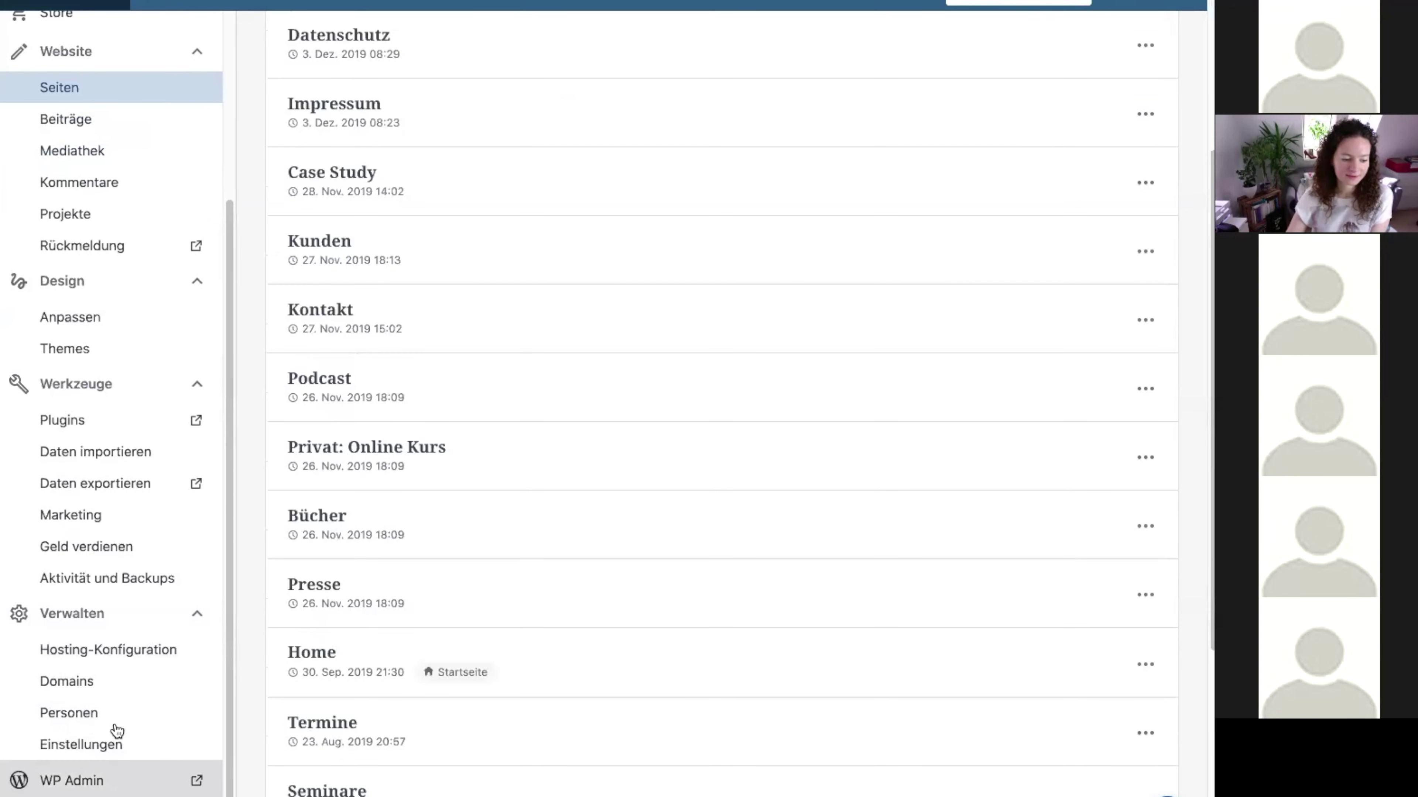
click(138, 747)
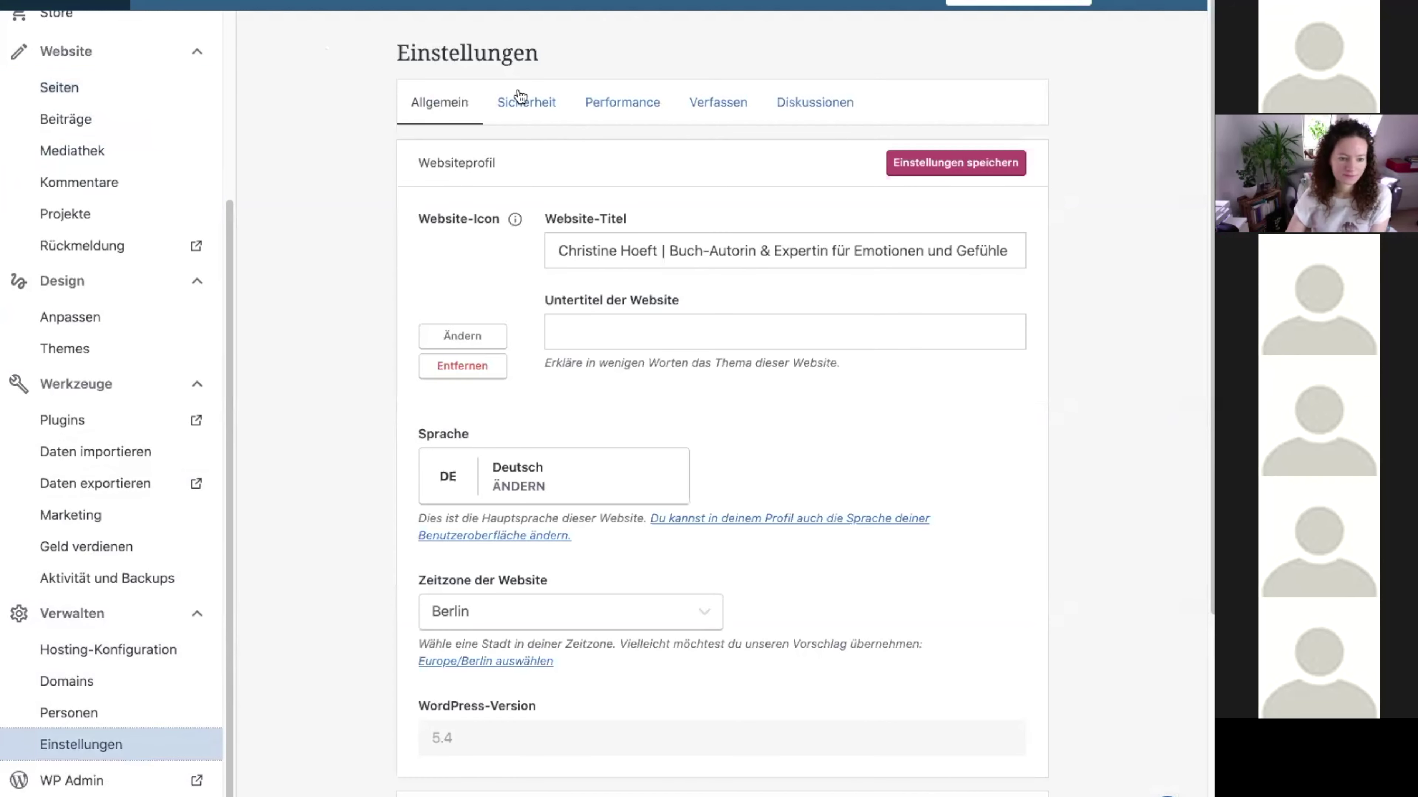
click(628, 112)
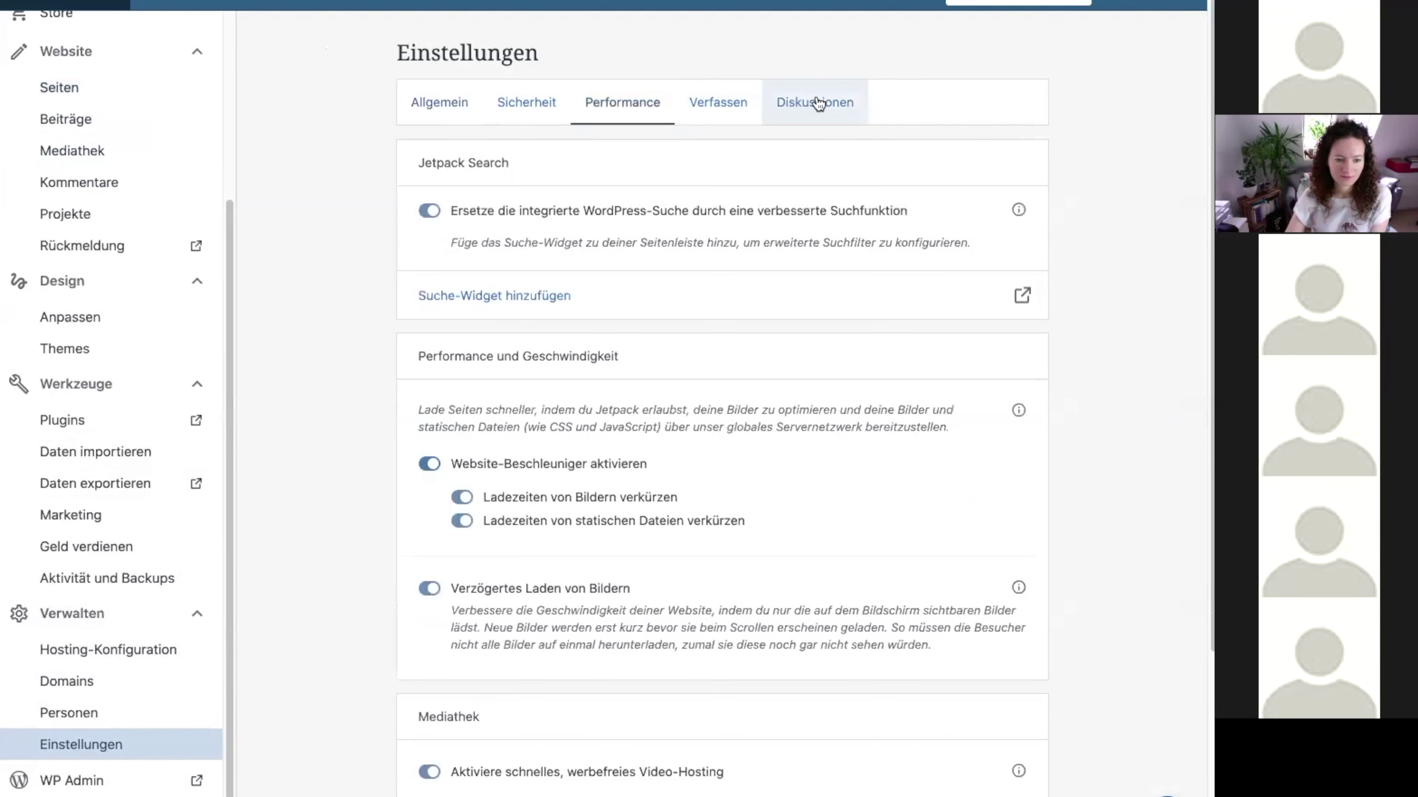
click(816, 105)
- Look through the site's start page with its direct links and open the current plan overview
scroll(117, 132, up, 5)
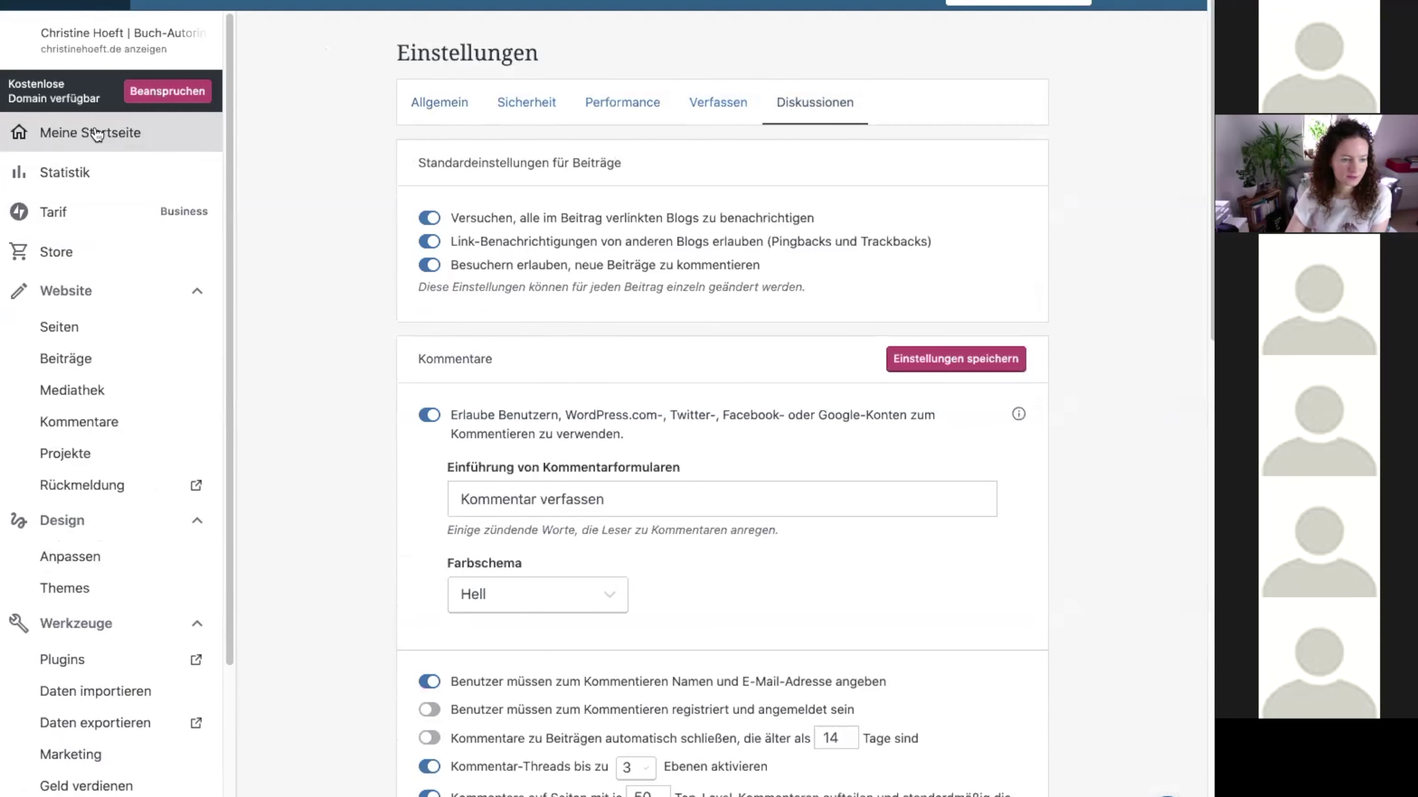
click(97, 135)
scroll(504, 246, down, 5)
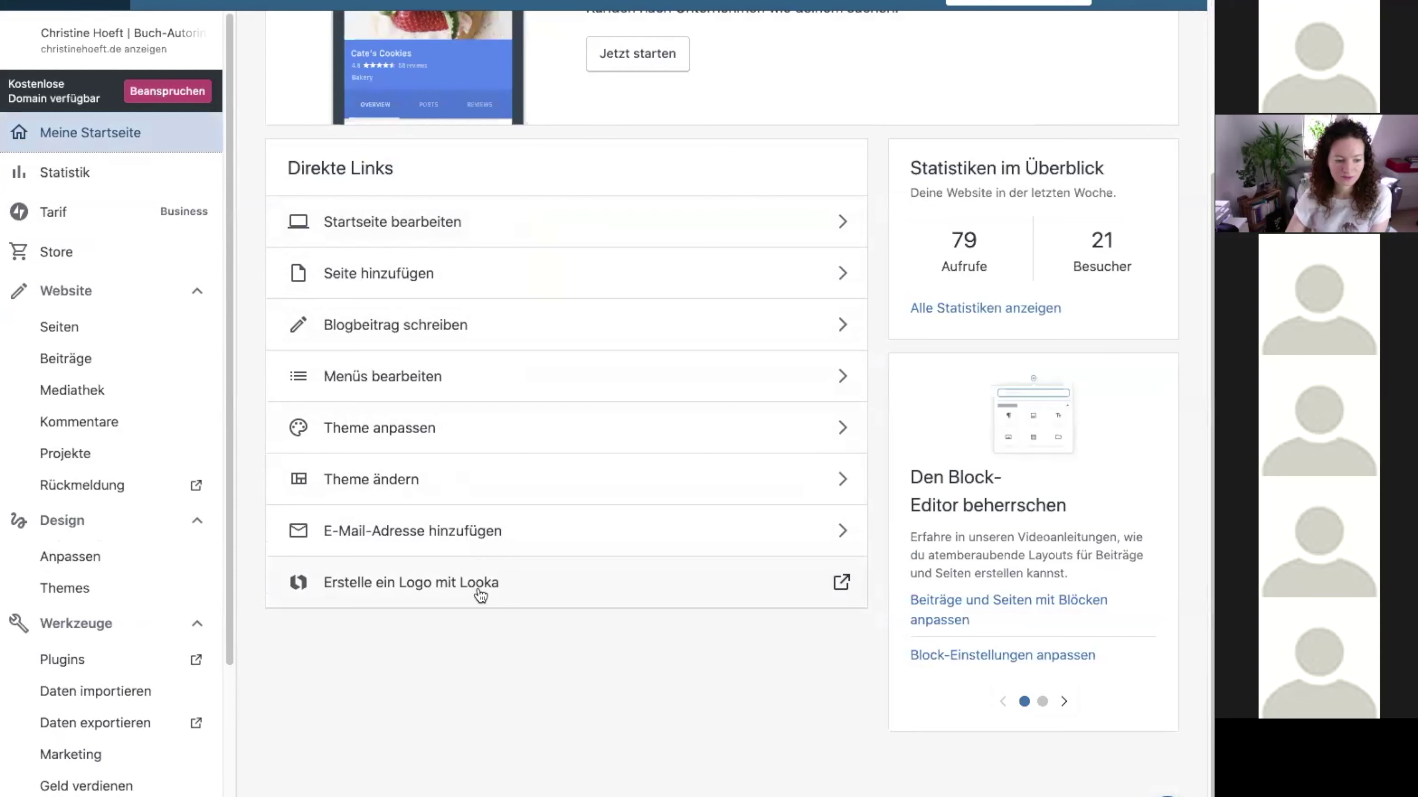
scroll(127, 545, down, 5)
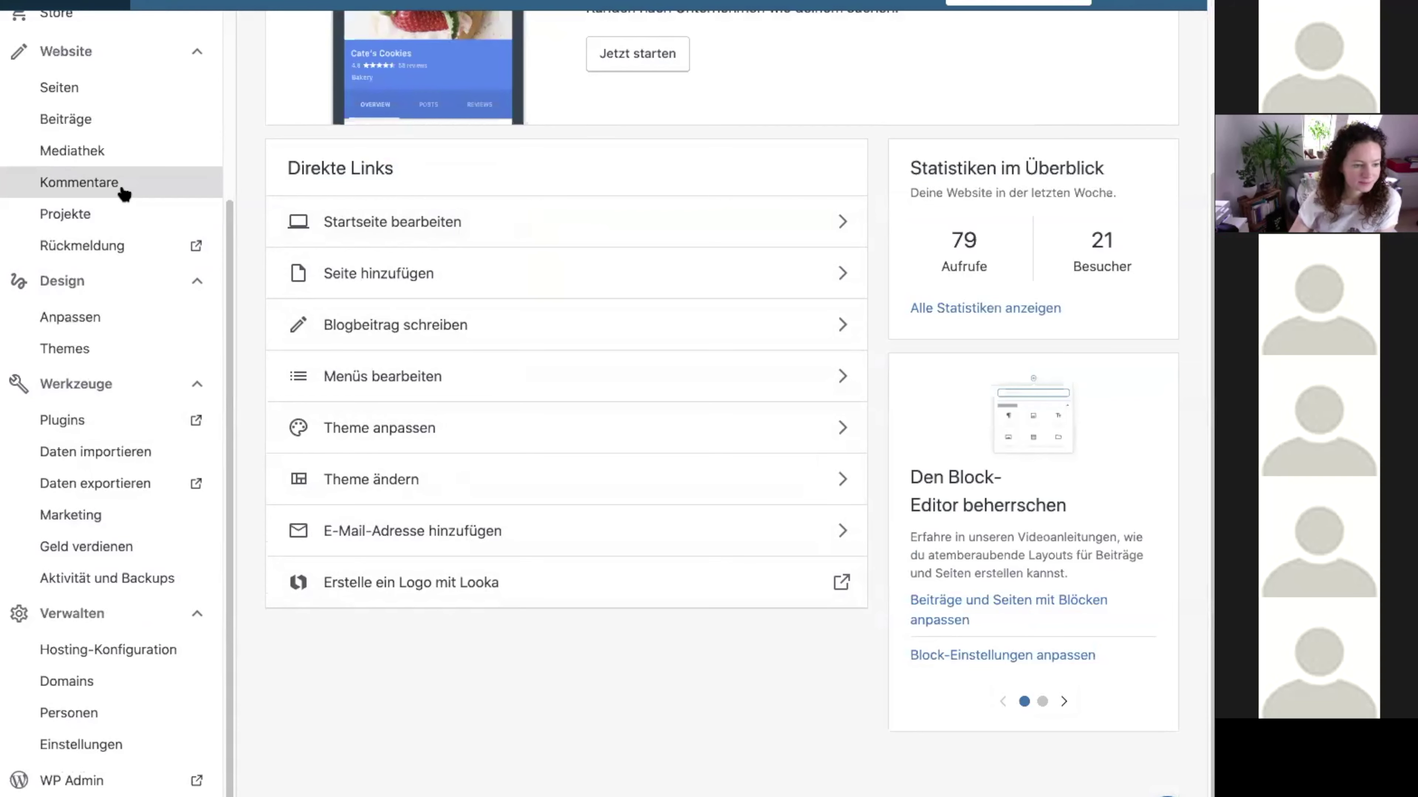
scroll(126, 139, up, 3)
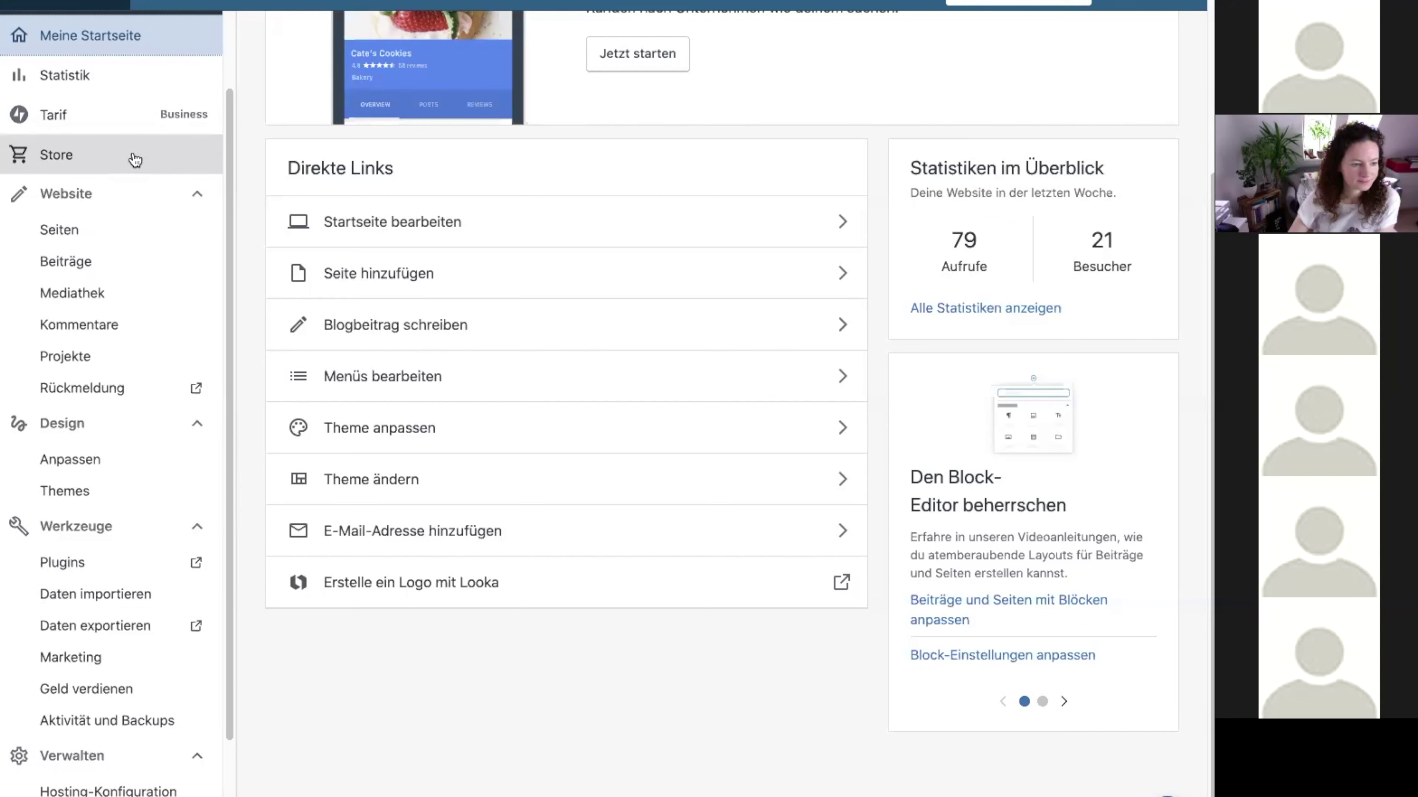
click(124, 118)
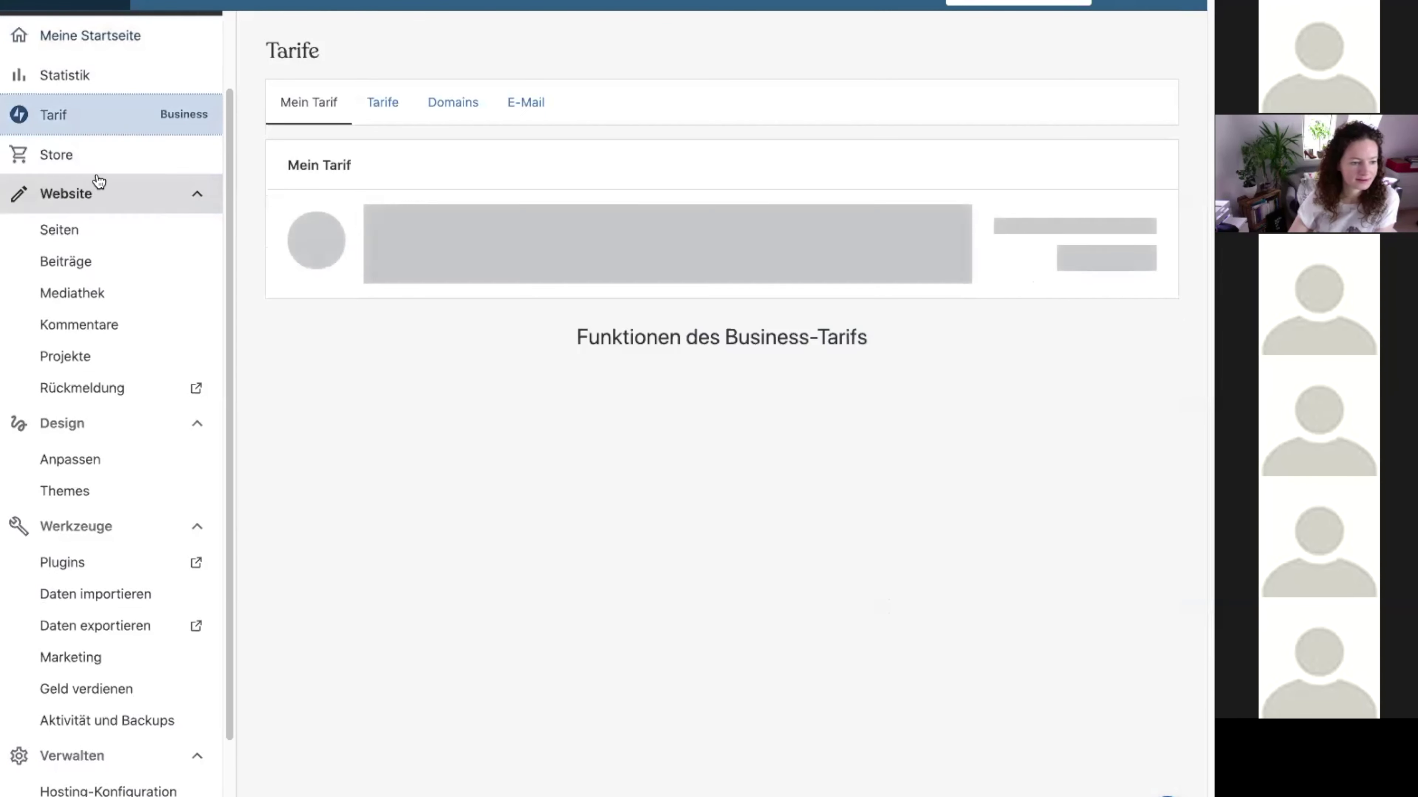
- Open the website's traffic statistics and examine the daily views, visitors and the breakdown for 22 April 2020
click(94, 76)
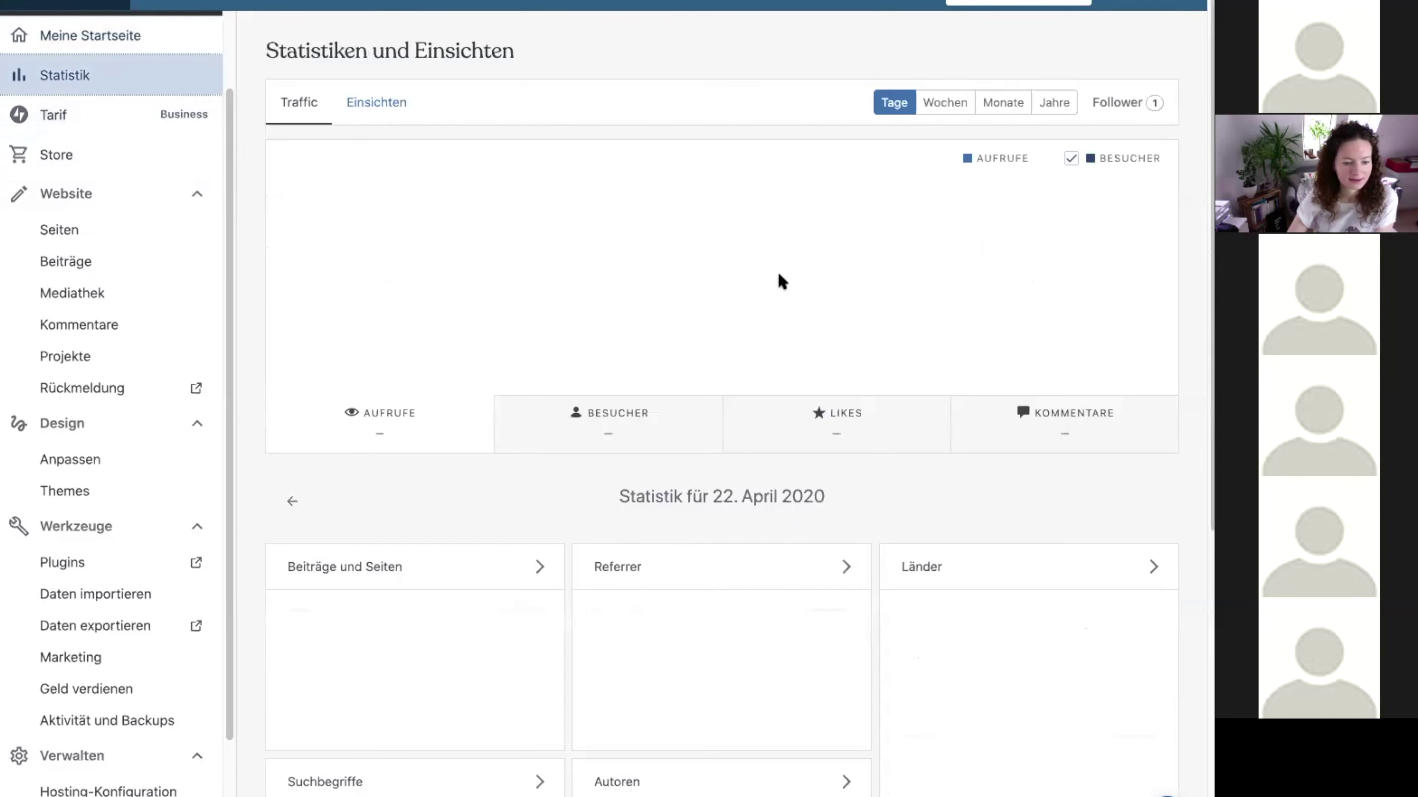
mouse_move(826, 357)
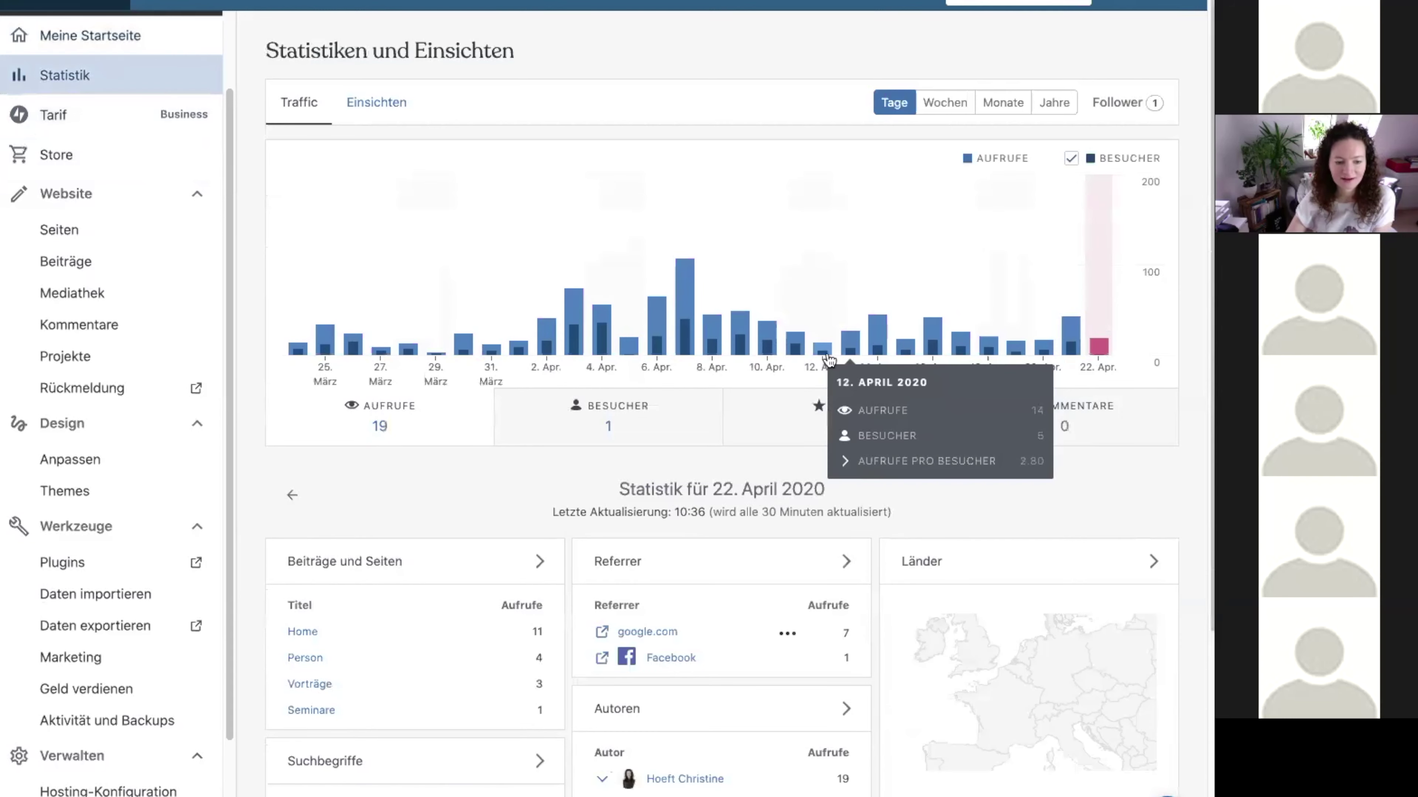
scroll(712, 312, down, 5)
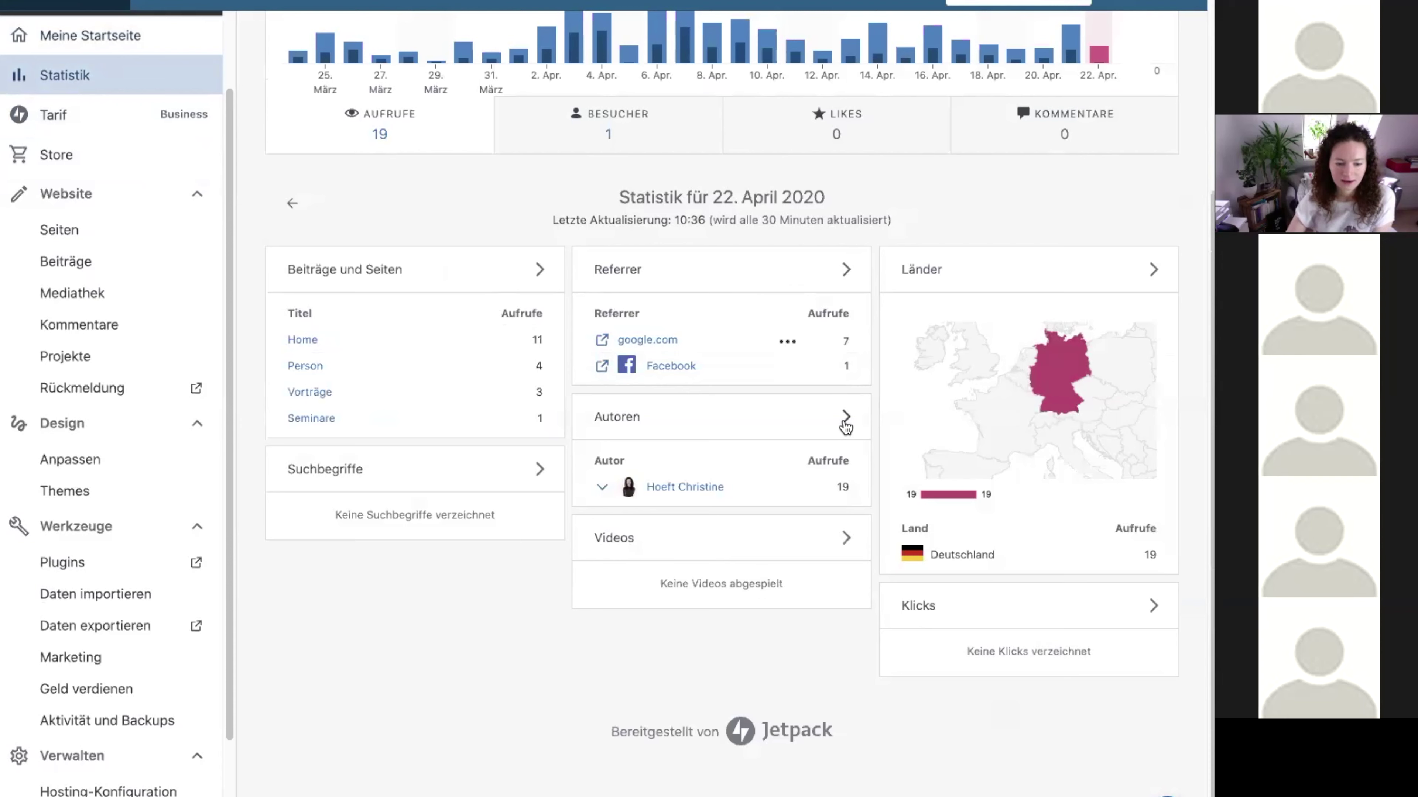
- Check the detailed referrer list, return to the traffic overview and review the chart, top pages, referrers and countries
click(845, 270)
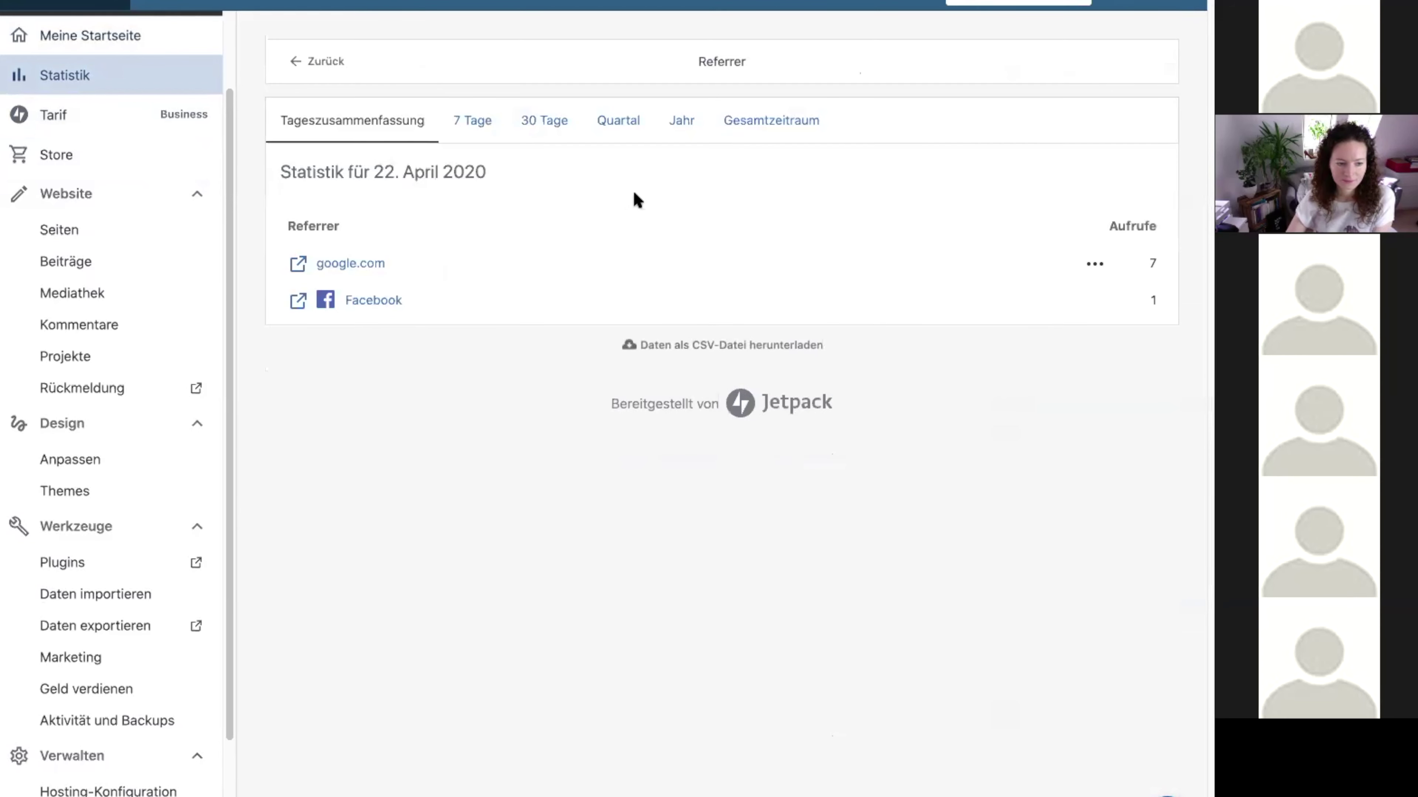
click(297, 63)
scroll(892, 398, down, 5)
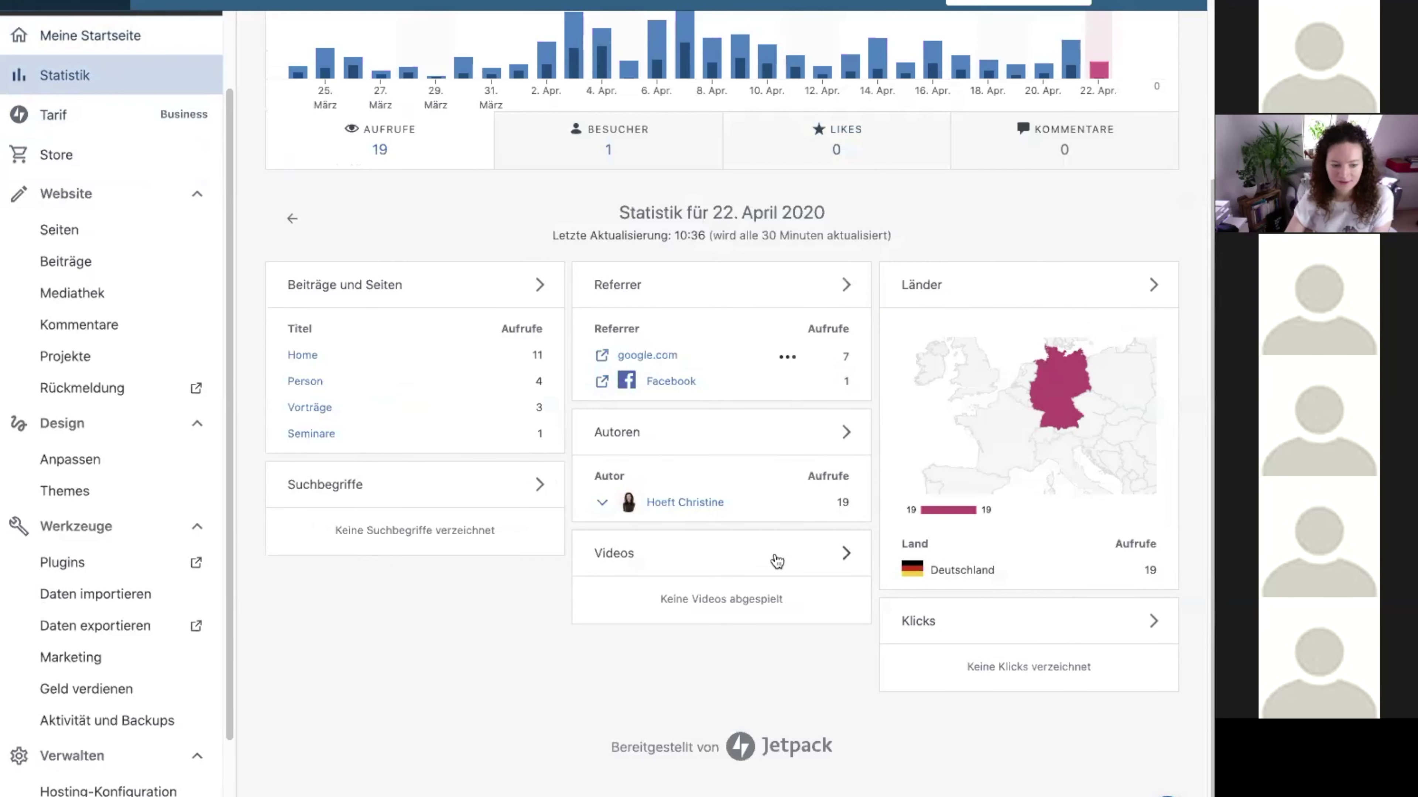
scroll(778, 392, up, 1)
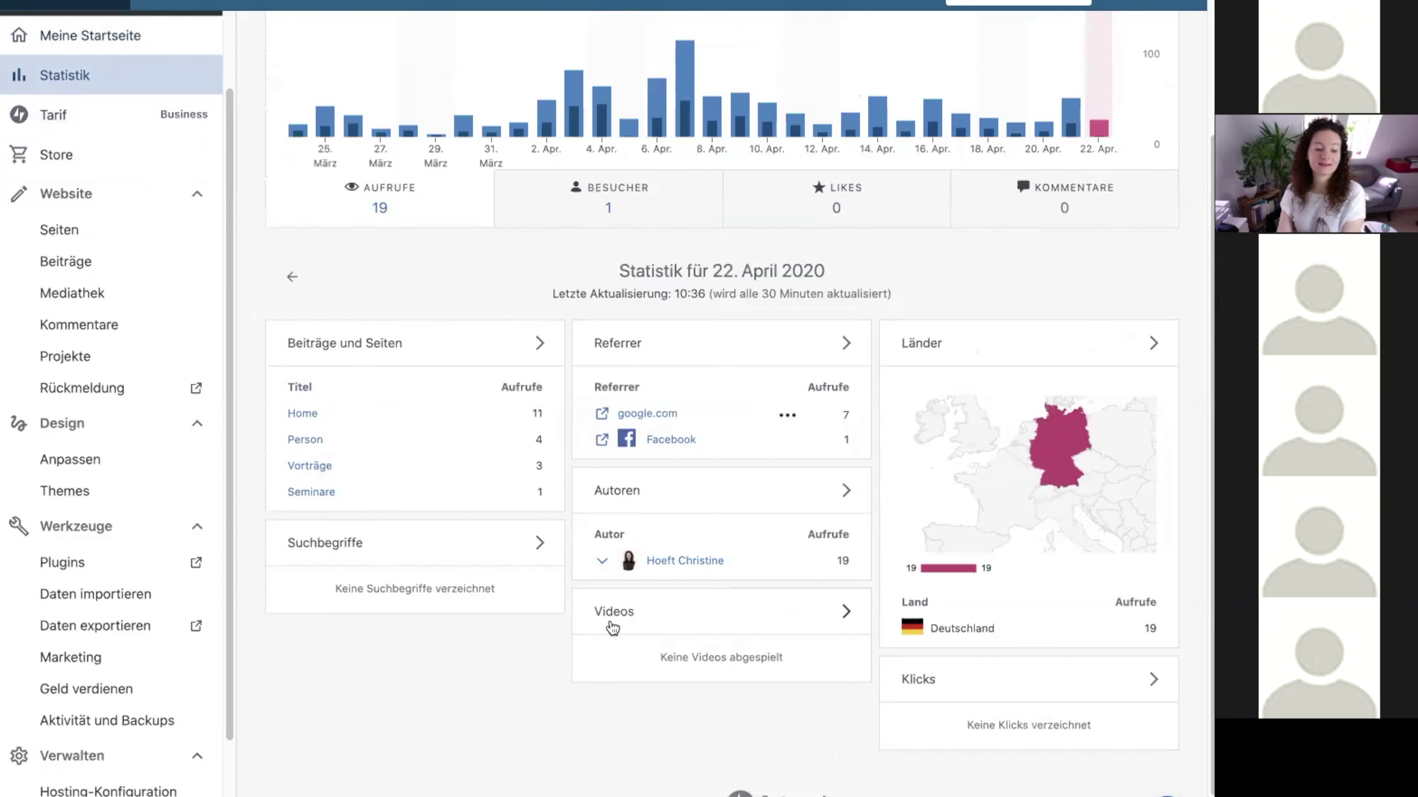
scroll(849, 434, up, 4)
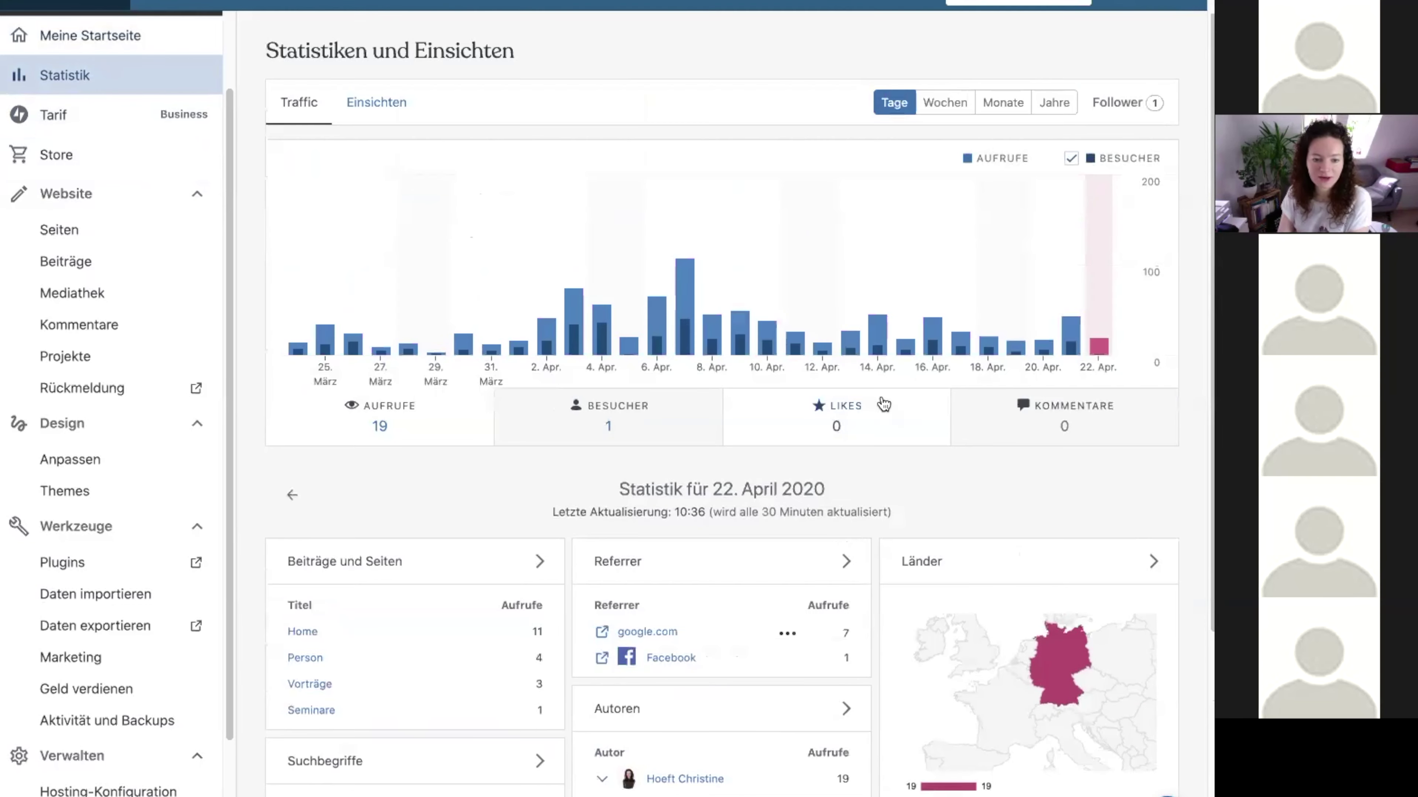
scroll(887, 399, down, 4)
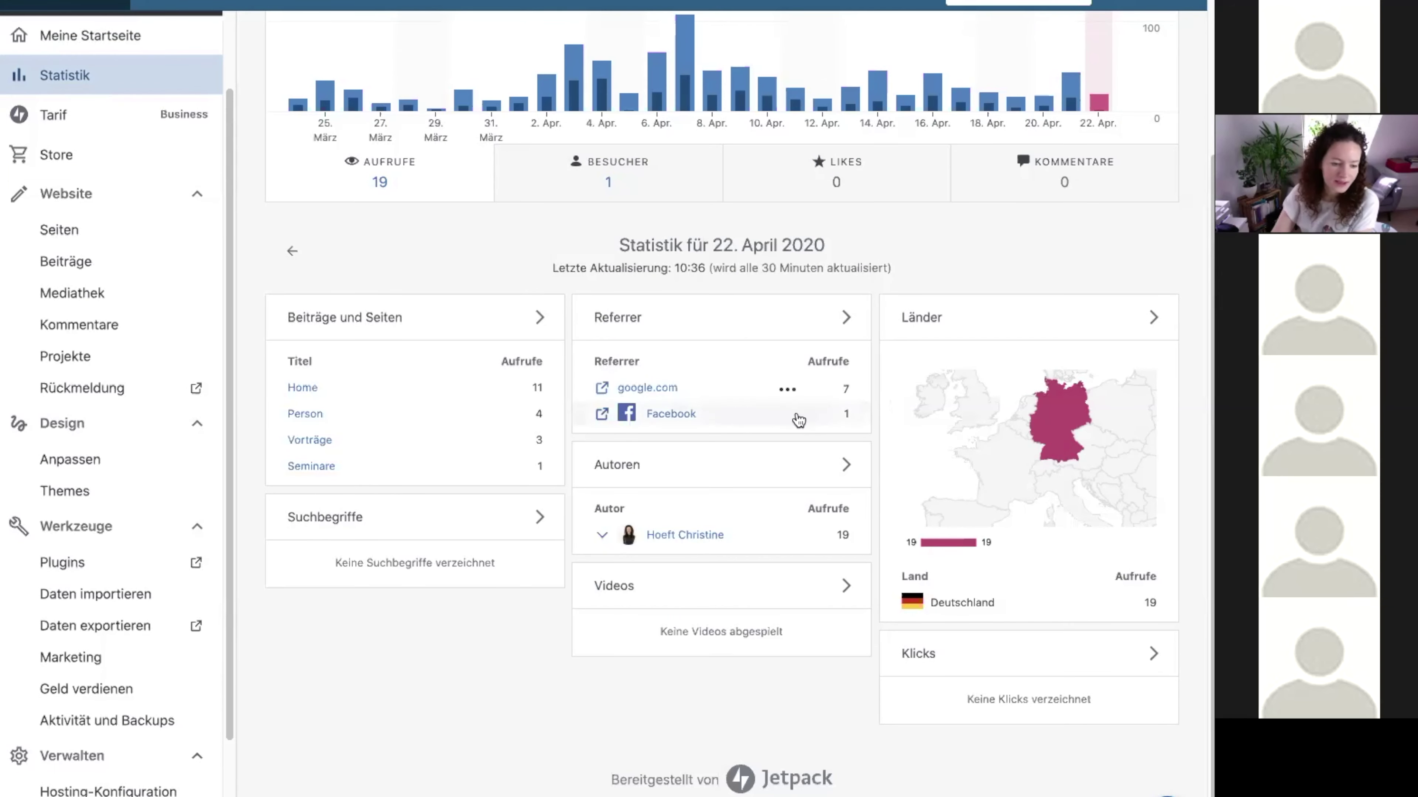
- Review the search terms (Suchbegriffe) summarised for the 30 days up to 22 April 2020, and return to the traffic overview
click(539, 518)
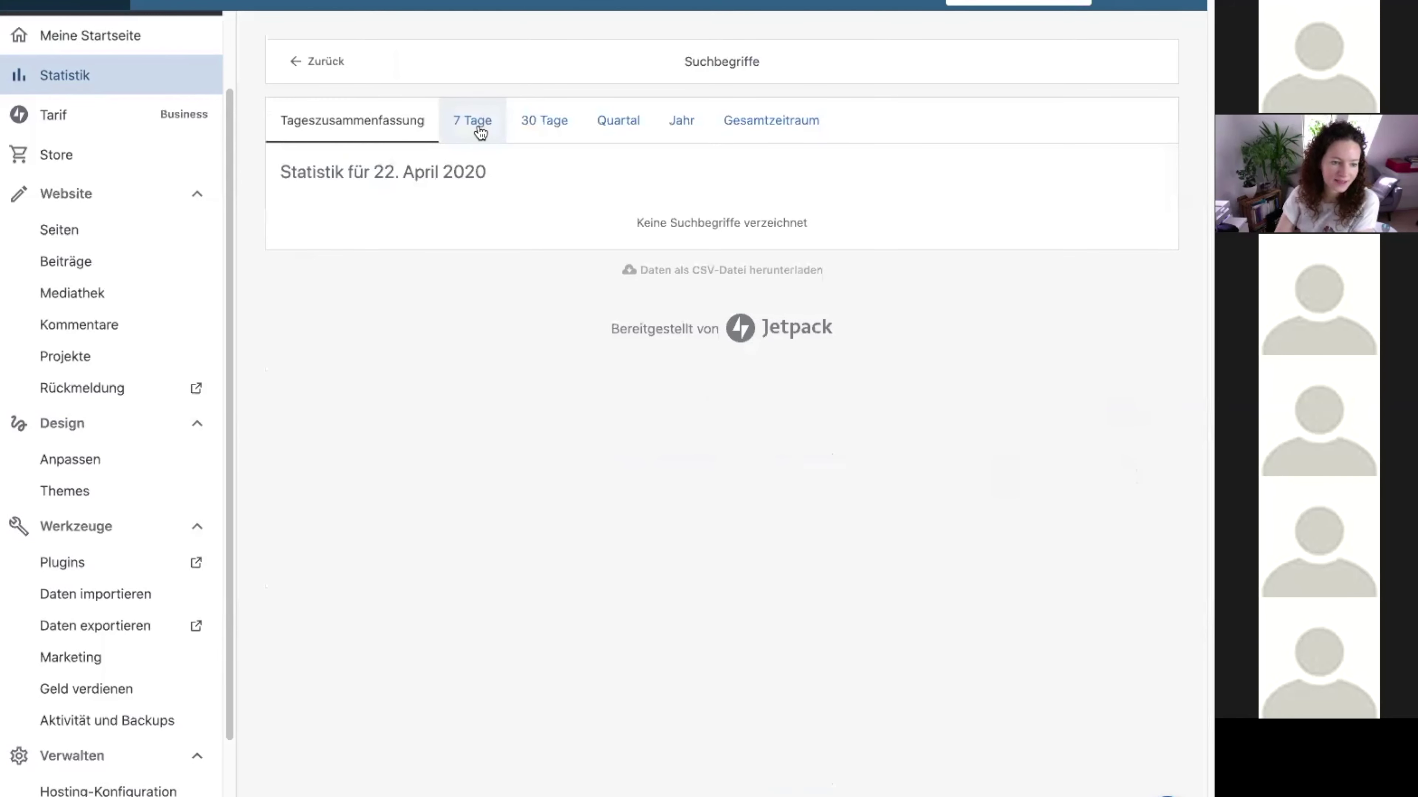
click(535, 129)
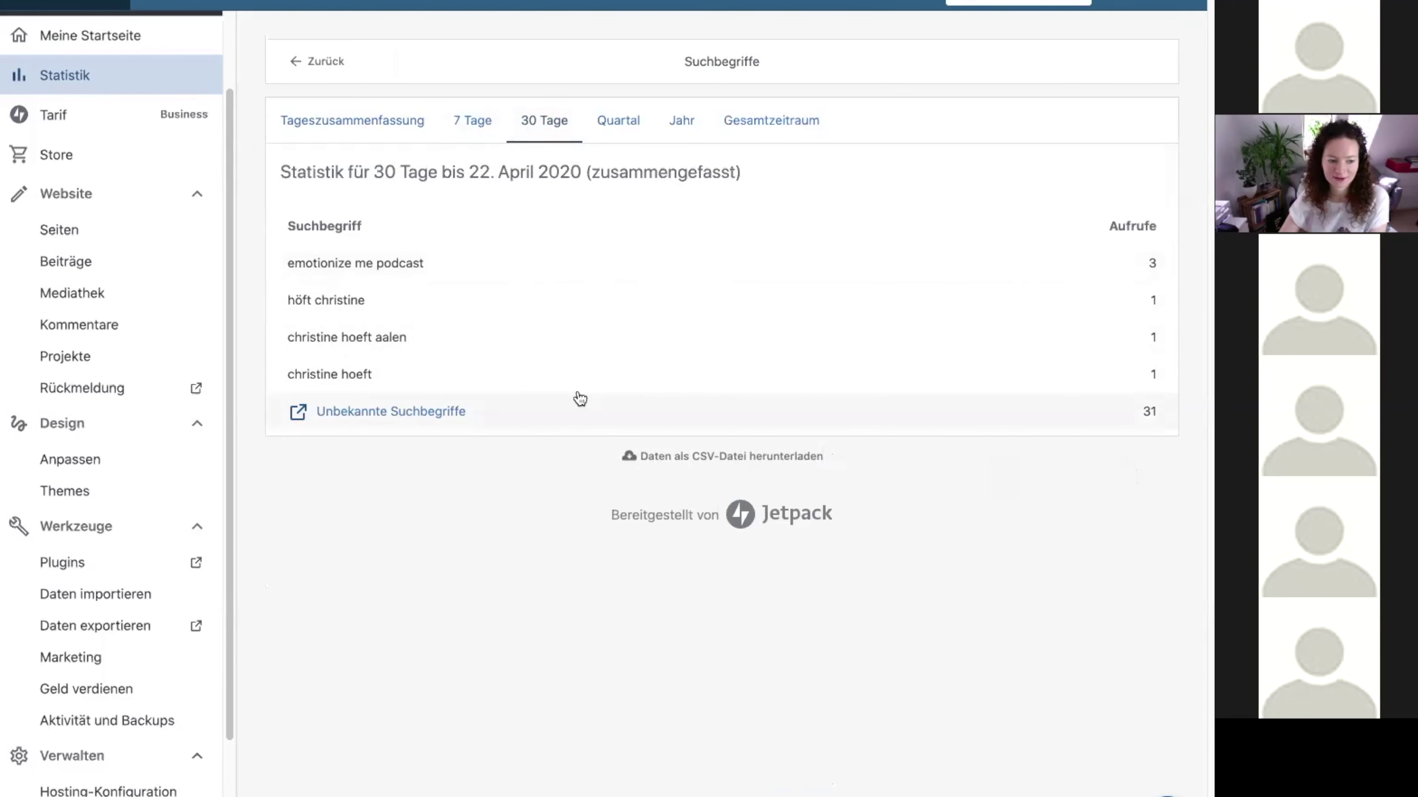
click(323, 63)
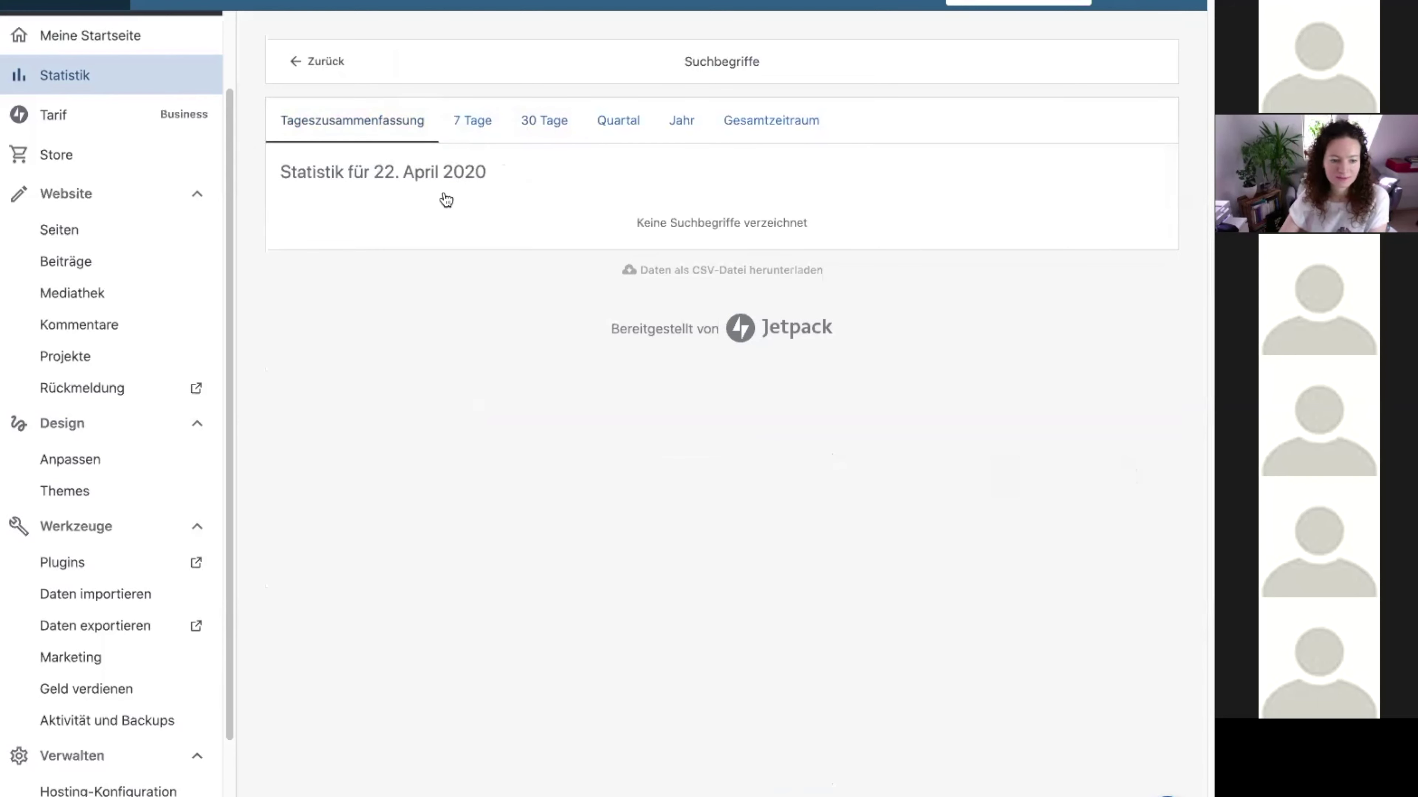
click(327, 59)
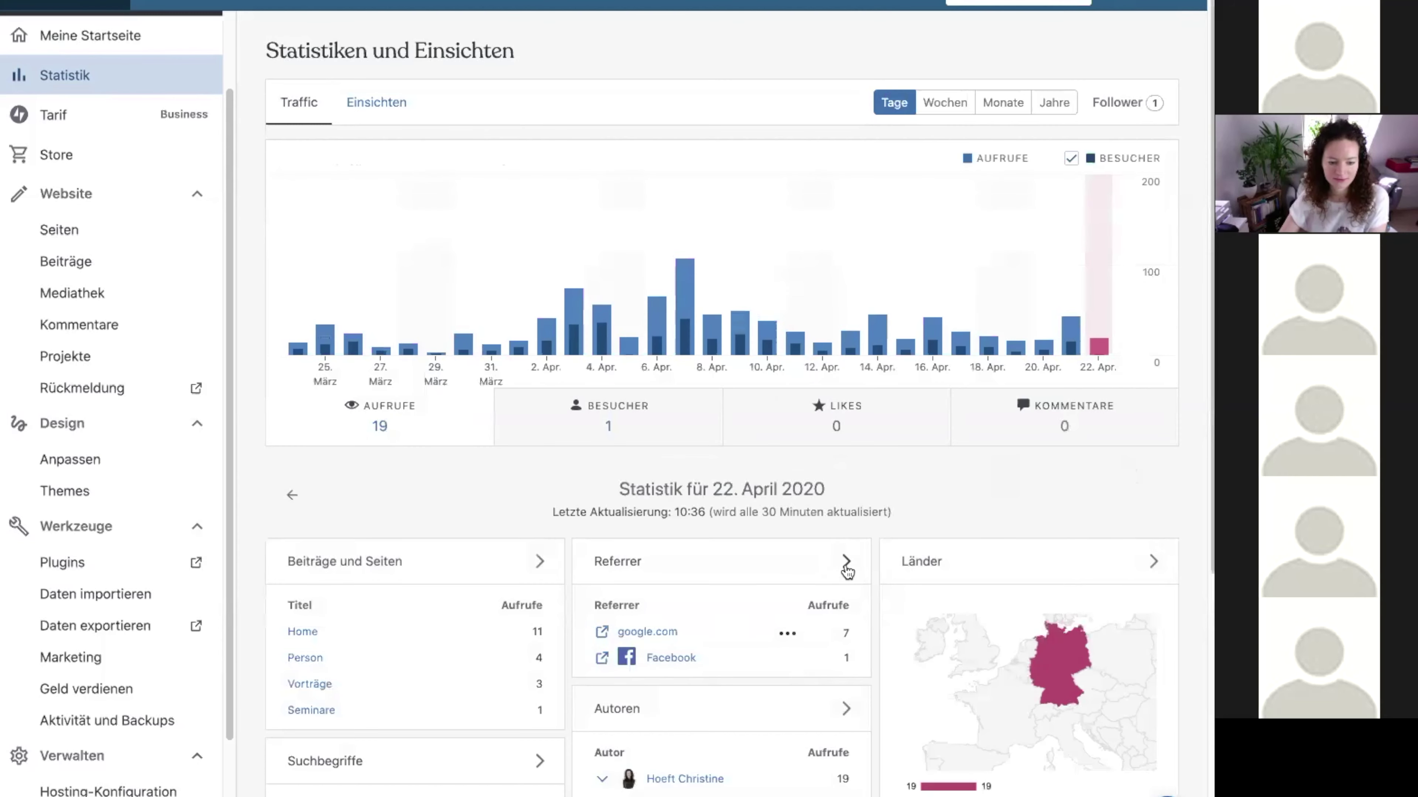
- Open the detailed referrer list and show the summary for the 7 days up to 22 April 2020
click(846, 567)
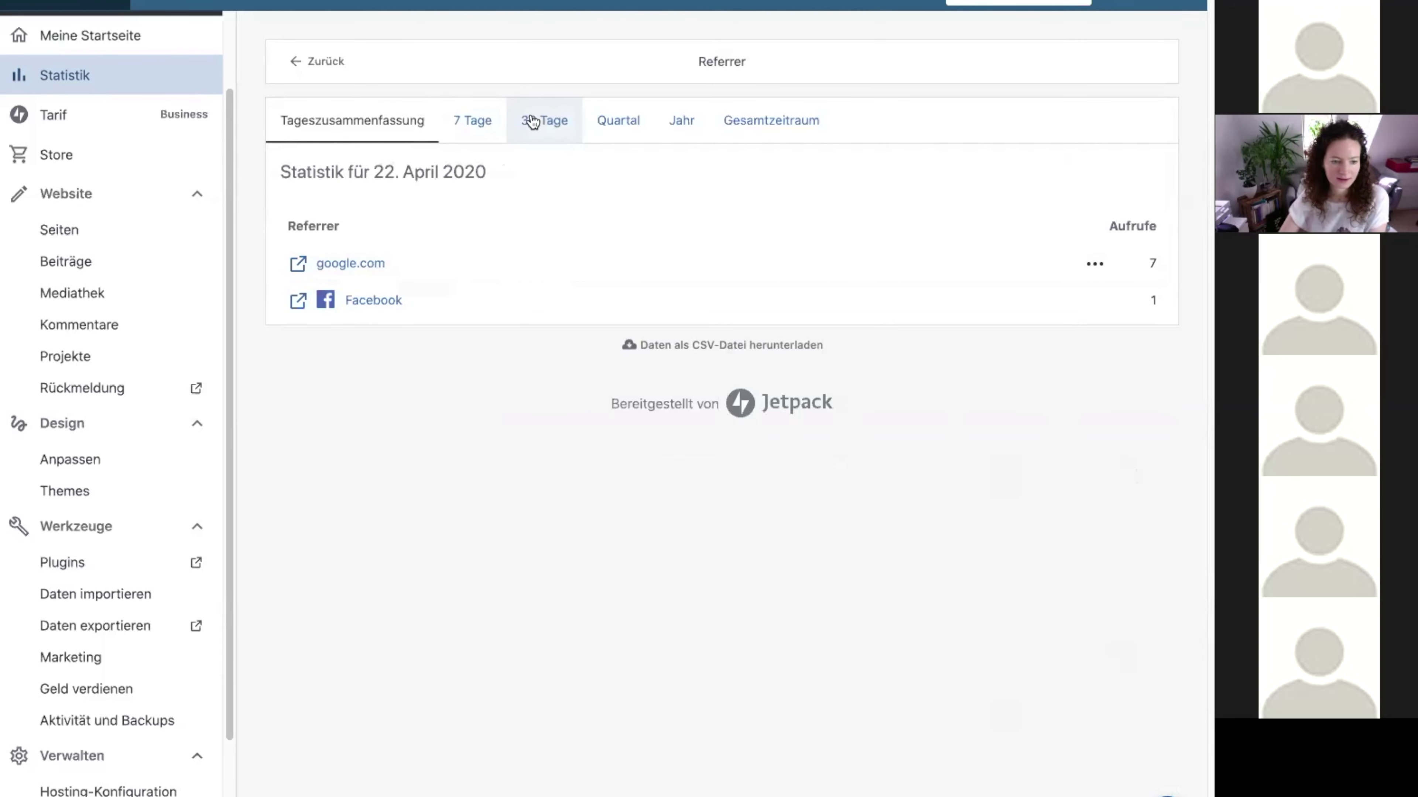
click(472, 121)
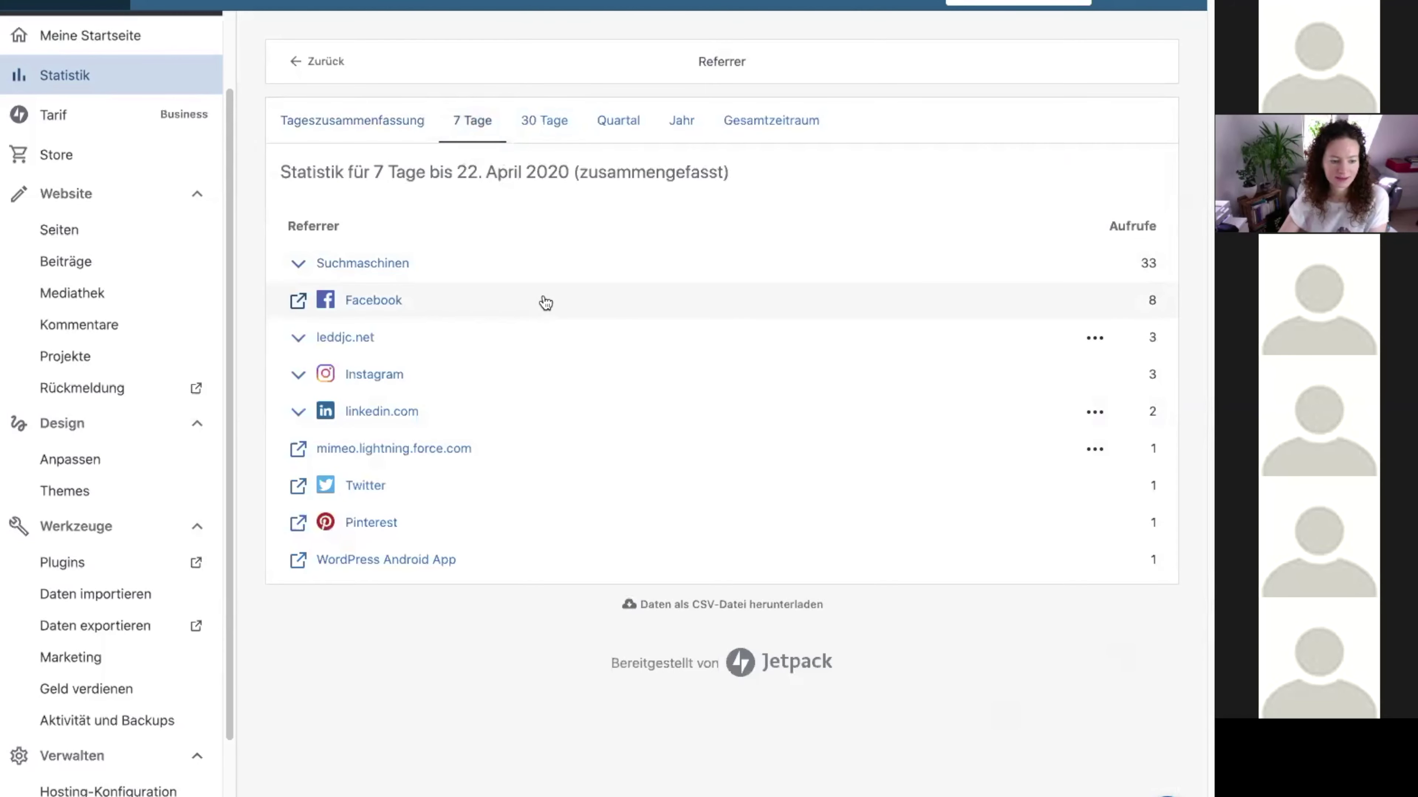